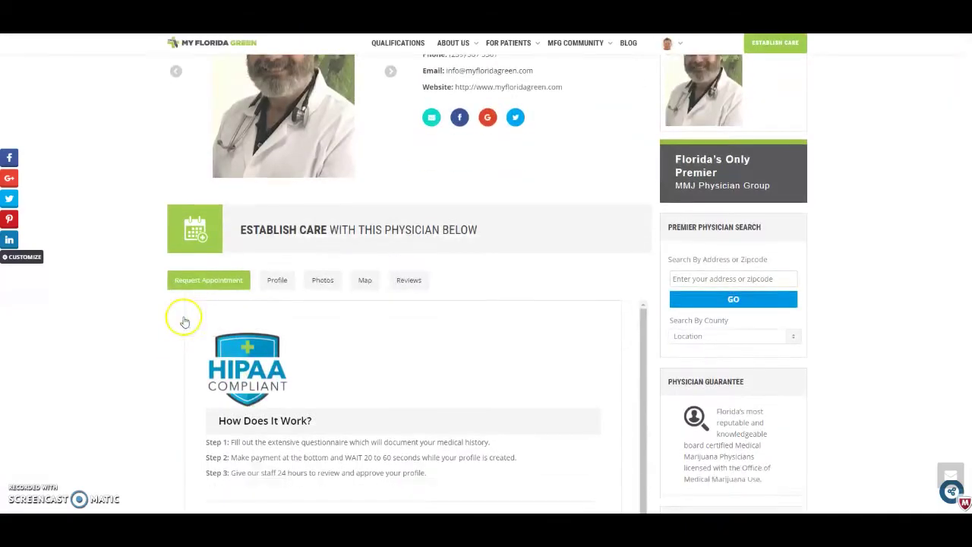
{"action": "scroll", "coordinate": [183, 316], "scroll_direction": "down", "scroll_amount": 1}
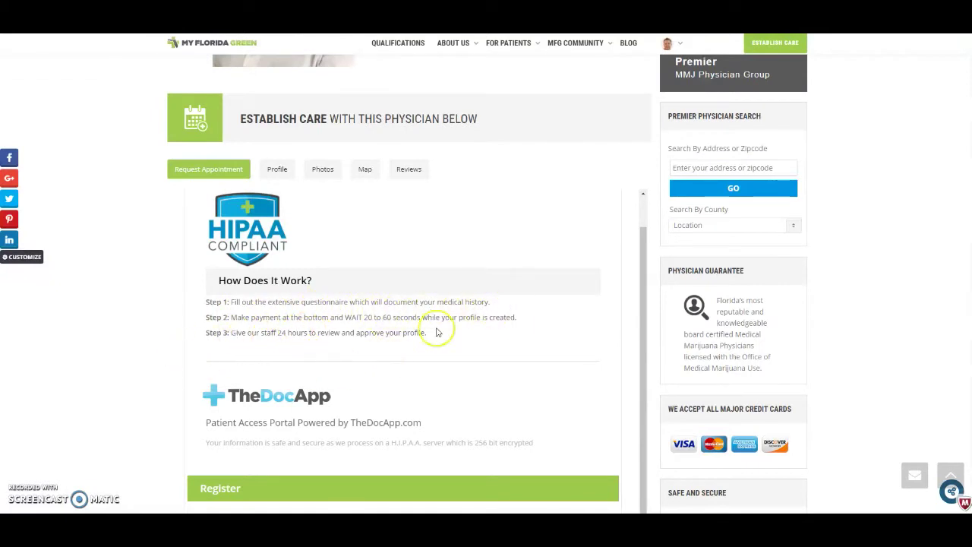
Scroll past the HIPAA section and filled-in Register form to the Qualify section
{"action": "scroll", "coordinate": [564, 365], "scroll_direction": "down", "scroll_amount": 1}
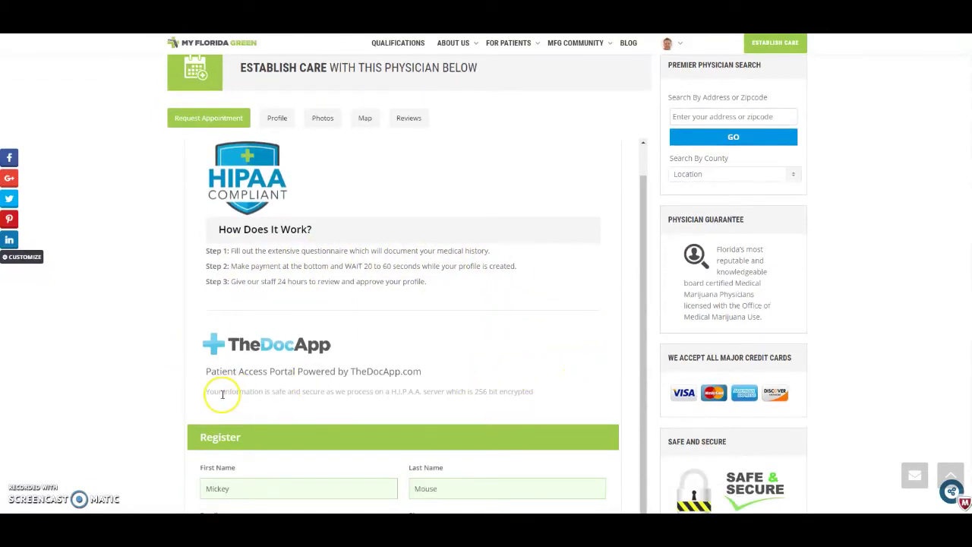
{"action": "scroll", "coordinate": [635, 351], "scroll_direction": "down", "scroll_amount": 2}
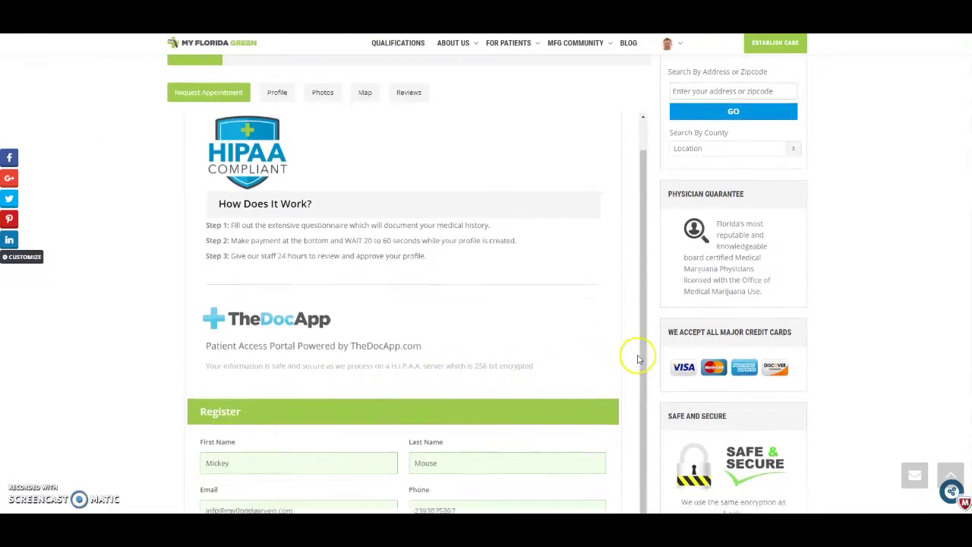
{"action": "scroll", "coordinate": [635, 349], "scroll_direction": "down", "scroll_amount": 2}
{"action": "scroll", "coordinate": [635, 348], "scroll_direction": "down", "scroll_amount": 1}
{"action": "scroll", "coordinate": [635, 348], "scroll_direction": "down", "scroll_amount": 1}
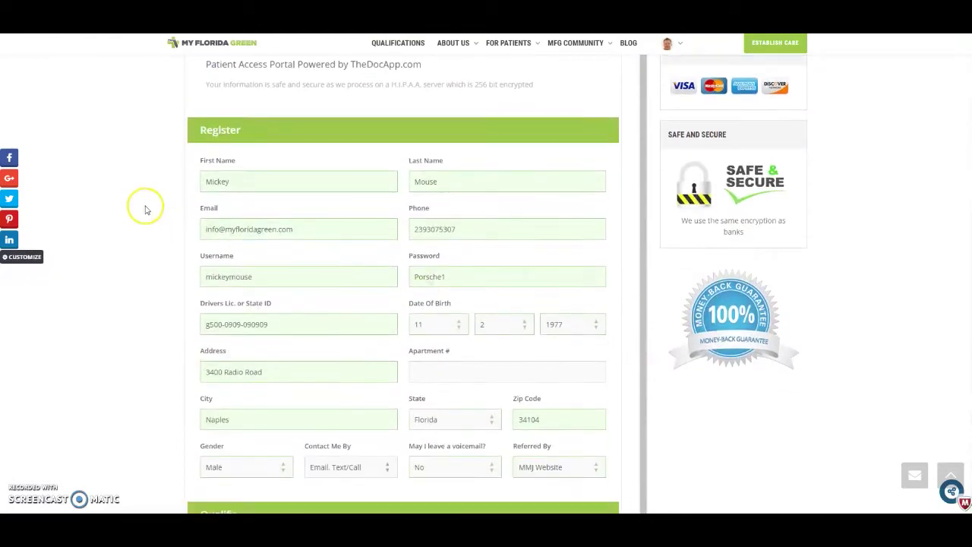
{"action": "scroll", "coordinate": [228, 224], "scroll_direction": "down", "scroll_amount": 2}
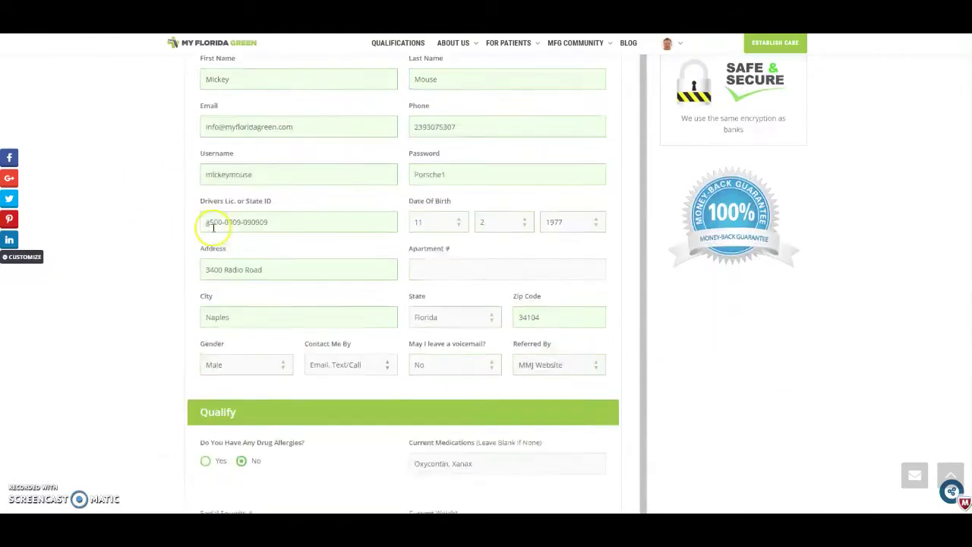
{"action": "scroll", "coordinate": [213, 228], "scroll_direction": "down", "scroll_amount": 2}
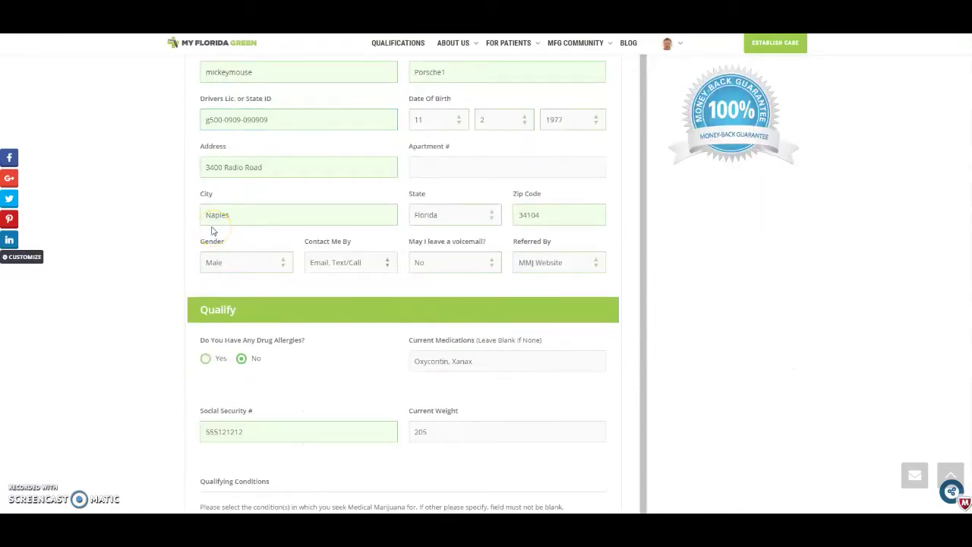
{"action": "scroll", "coordinate": [212, 232], "scroll_direction": "down", "scroll_amount": 2}
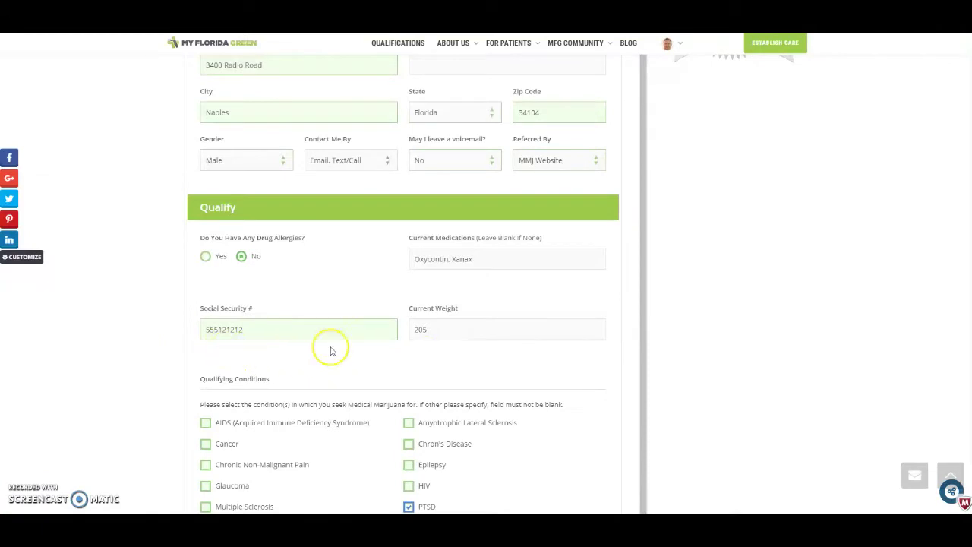
{"action": "left_click", "coordinate": [542, 236]}
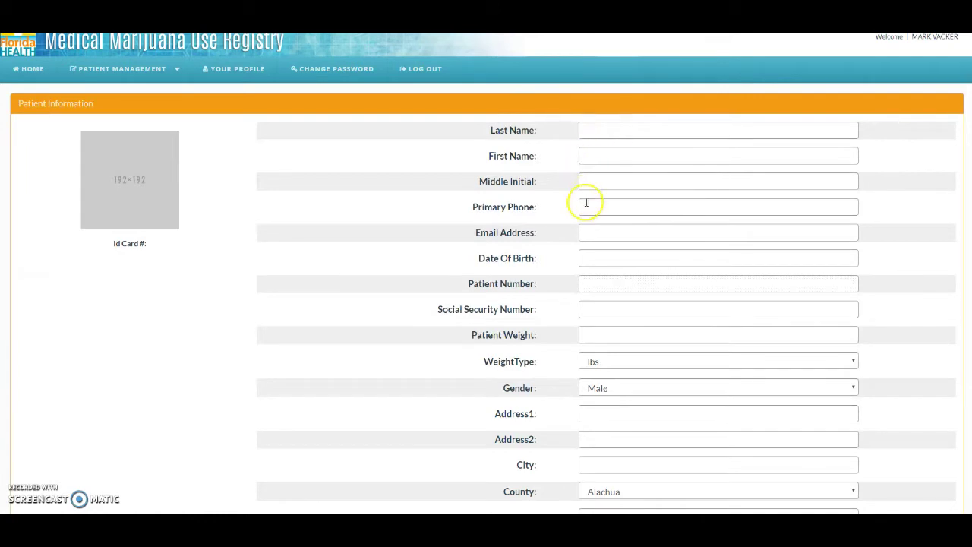
{"action": "left_click_drag", "start_coordinate": [435, 310], "coordinate": [539, 317]}
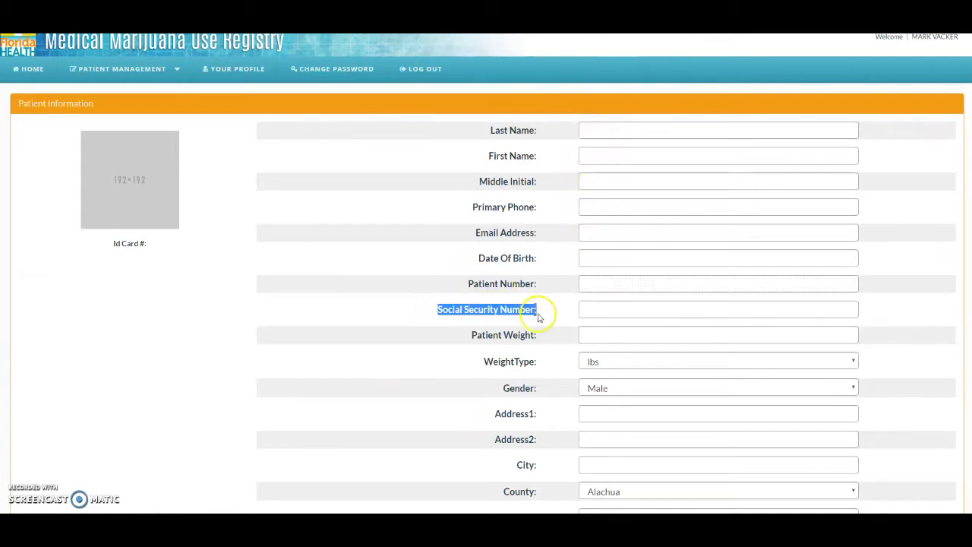
{"action": "left_click_drag", "start_coordinate": [460, 338], "coordinate": [544, 343]}
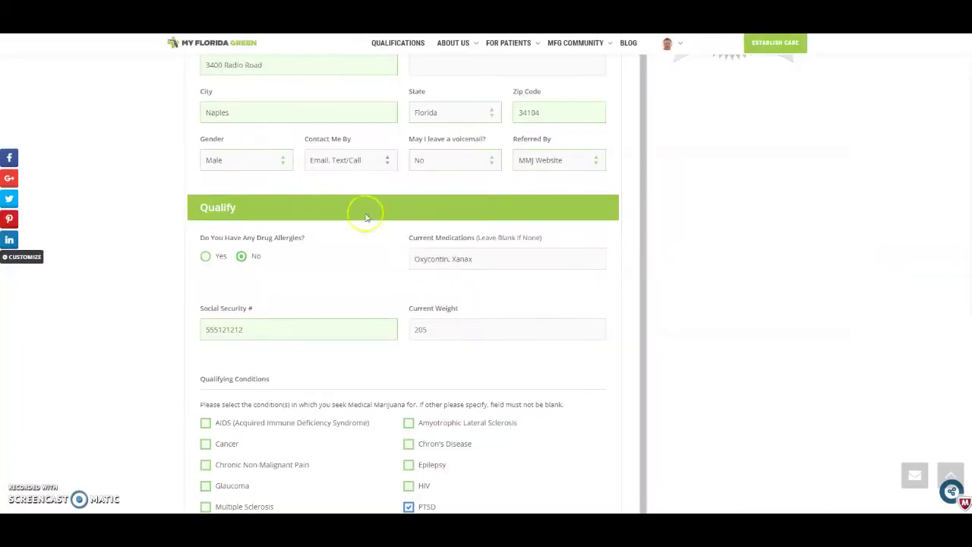
Check OTHER with Anxiety as a qualifying condition and tick the disclosure revocation agreement
{"action": "scroll", "coordinate": [297, 239], "scroll_direction": "down", "scroll_amount": 2}
{"action": "scroll", "coordinate": [300, 240], "scroll_direction": "down", "scroll_amount": 2}
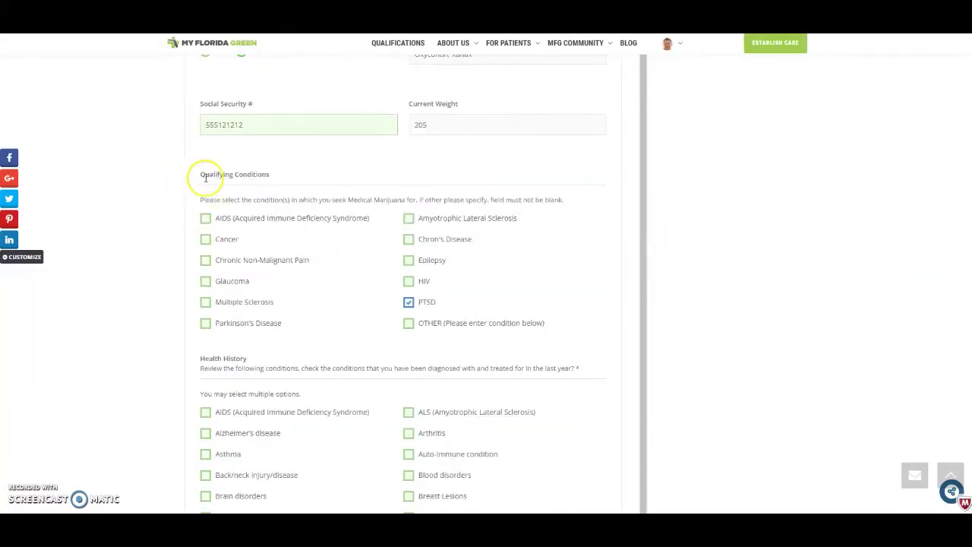
{"action": "scroll", "coordinate": [596, 221], "scroll_direction": "down", "scroll_amount": 1}
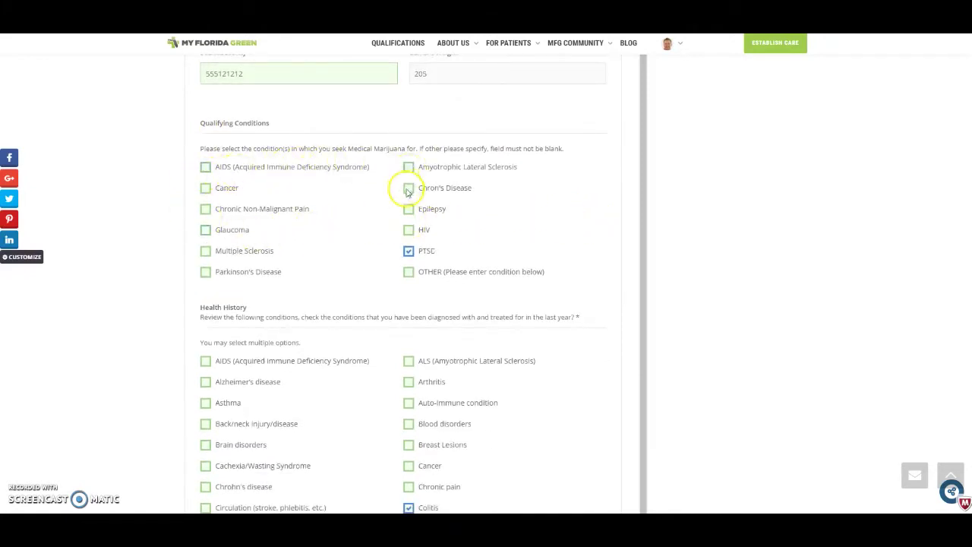
{"action": "left_click", "coordinate": [409, 273]}
{"action": "left_click", "coordinate": [311, 288]}
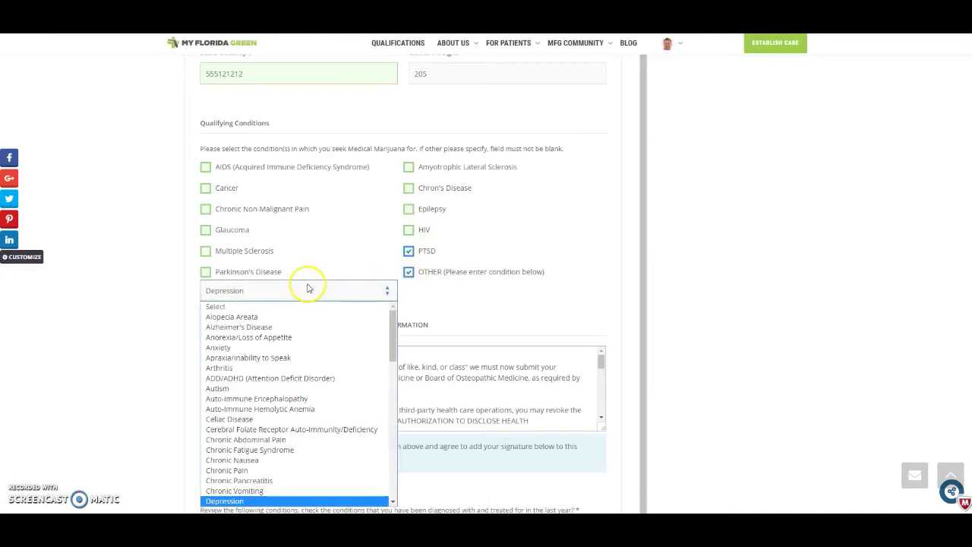
{"action": "left_click", "coordinate": [265, 348]}
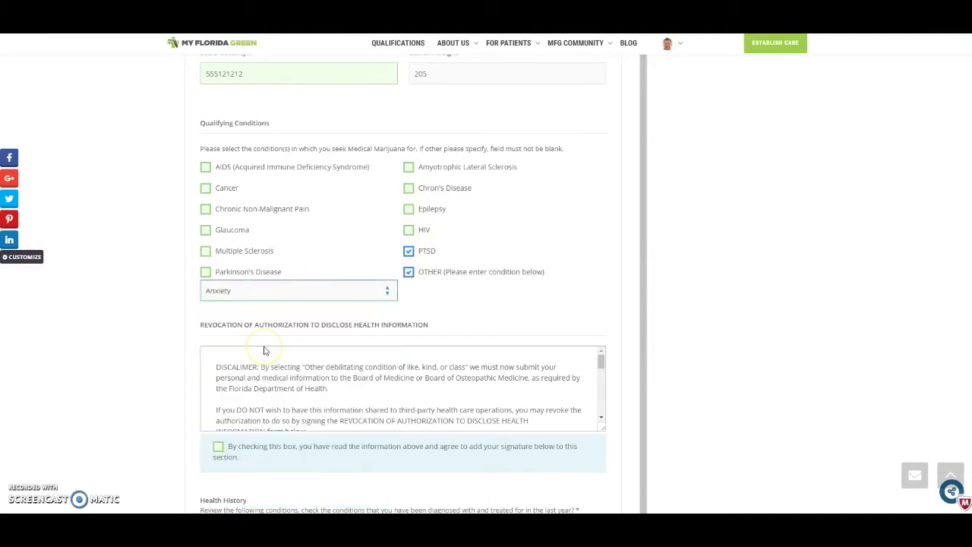
{"action": "scroll", "coordinate": [258, 380], "scroll_direction": "down", "scroll_amount": 1}
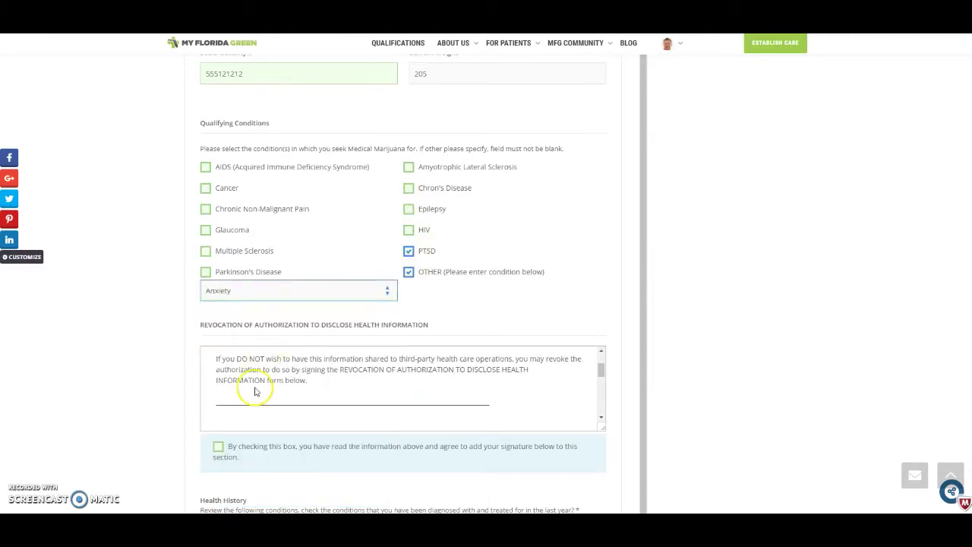
{"action": "left_click", "coordinate": [218, 448]}
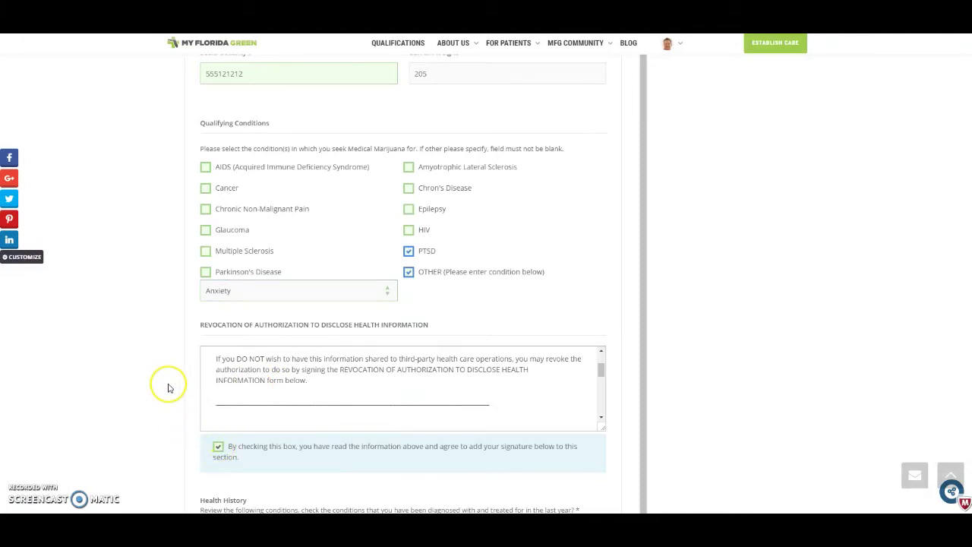
Scroll through the Health History questions down to the Review of Symptoms list
{"action": "scroll", "coordinate": [168, 388], "scroll_direction": "down", "scroll_amount": 1}
{"action": "scroll", "coordinate": [169, 388], "scroll_direction": "down", "scroll_amount": 1}
{"action": "scroll", "coordinate": [168, 388], "scroll_direction": "down", "scroll_amount": 1}
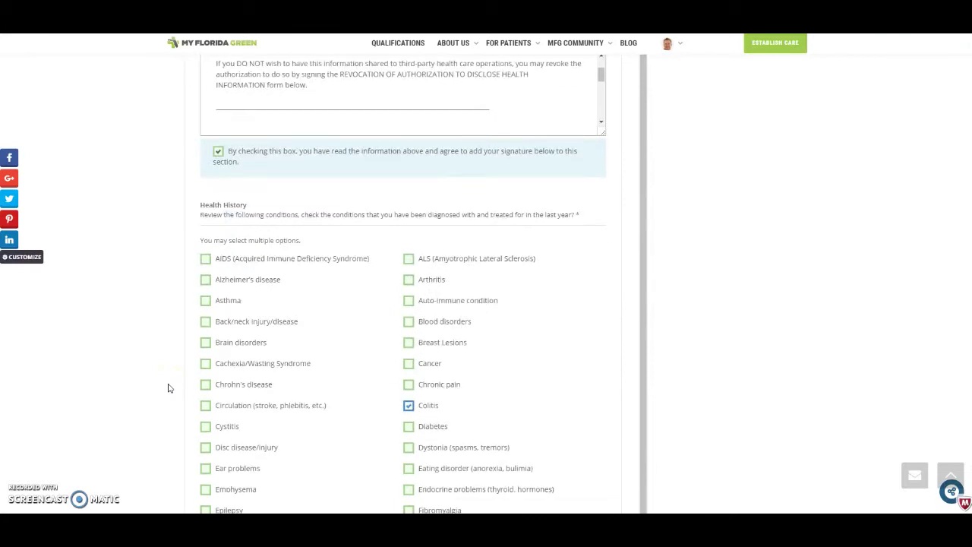
{"action": "scroll", "coordinate": [168, 388], "scroll_direction": "down", "scroll_amount": 1}
{"action": "scroll", "coordinate": [167, 390], "scroll_direction": "down", "scroll_amount": 1}
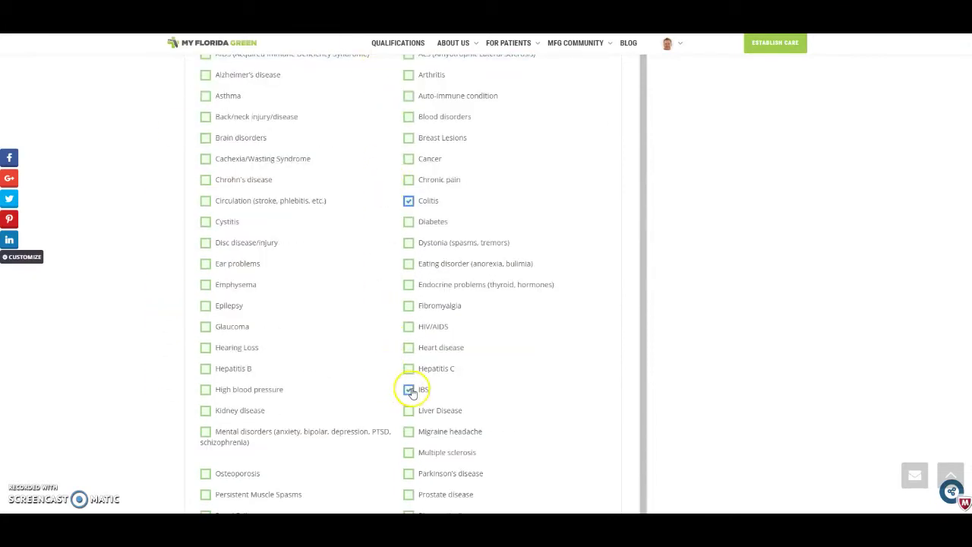
{"action": "scroll", "coordinate": [278, 282], "scroll_direction": "down", "scroll_amount": 2}
{"action": "scroll", "coordinate": [293, 293], "scroll_direction": "down", "scroll_amount": 1}
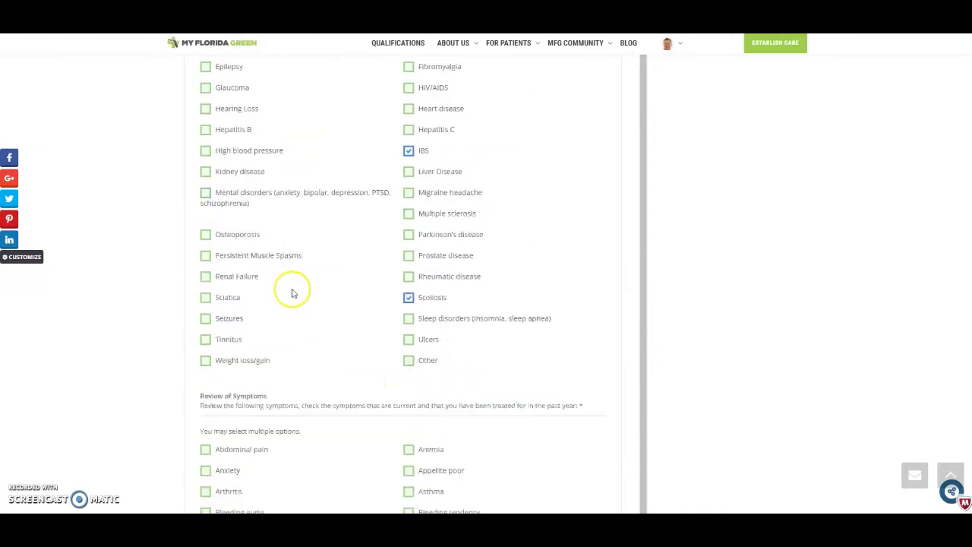
{"action": "scroll", "coordinate": [293, 293], "scroll_direction": "down", "scroll_amount": 2}
{"action": "scroll", "coordinate": [293, 293], "scroll_direction": "down", "scroll_amount": 1}
{"action": "scroll", "coordinate": [289, 292], "scroll_direction": "down", "scroll_amount": 1}
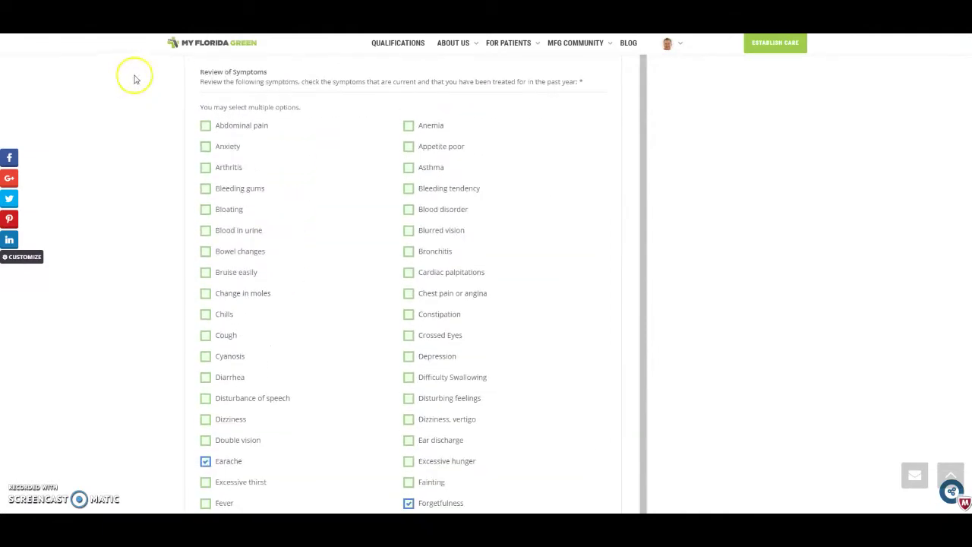
{"action": "scroll", "coordinate": [441, 354], "scroll_direction": "down", "scroll_amount": 2}
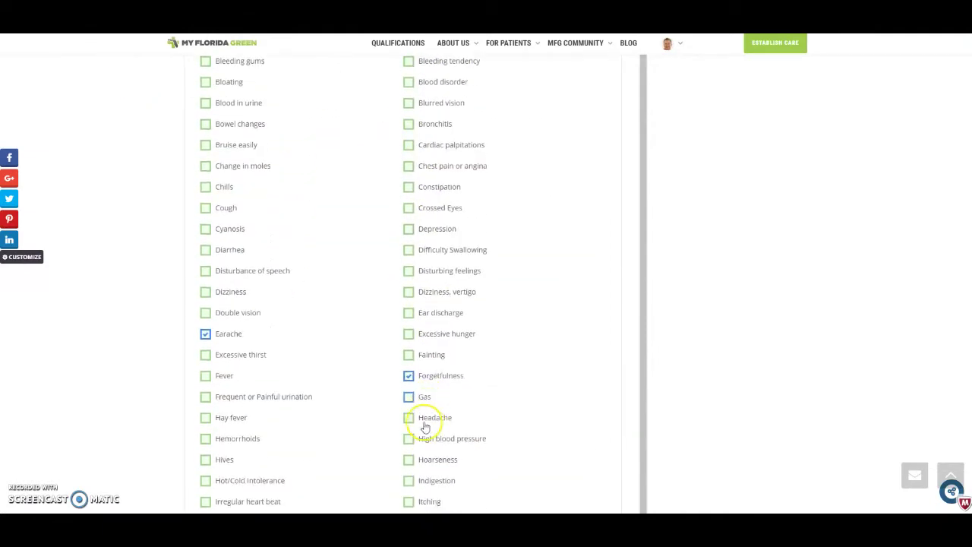
{"action": "scroll", "coordinate": [425, 428], "scroll_direction": "down", "scroll_amount": 1}
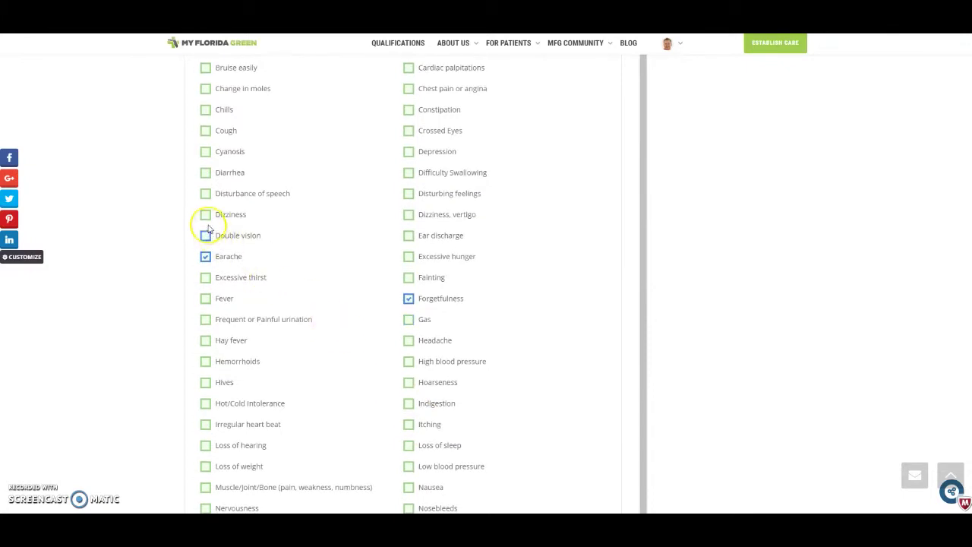
Tick Double vision and Dizziness as current symptoms, continuing on to surgical history
{"action": "left_click", "coordinate": [206, 237]}
{"action": "left_click", "coordinate": [205, 215]}
{"action": "scroll", "coordinate": [512, 334], "scroll_direction": "down", "scroll_amount": 3}
{"action": "scroll", "coordinate": [508, 332], "scroll_direction": "down", "scroll_amount": 2}
{"action": "scroll", "coordinate": [508, 332], "scroll_direction": "down", "scroll_amount": 1}
{"action": "scroll", "coordinate": [508, 332], "scroll_direction": "down", "scroll_amount": 3}
{"action": "scroll", "coordinate": [508, 332], "scroll_direction": "down", "scroll_amount": 2}
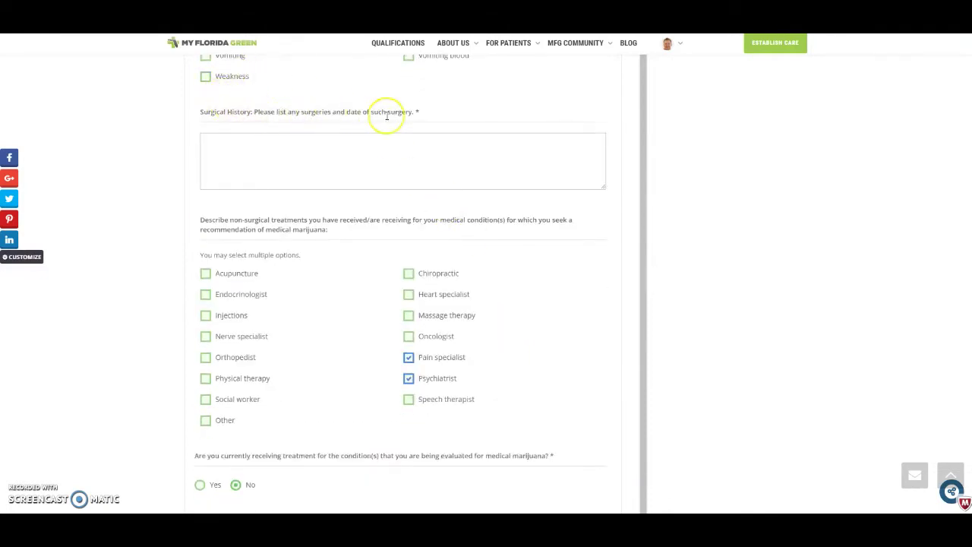
Scroll past the tobacco, method-of-use and adverse-reaction answers to the recommendation and medical-records questions
{"action": "scroll", "coordinate": [506, 265], "scroll_direction": "down", "scroll_amount": 2}
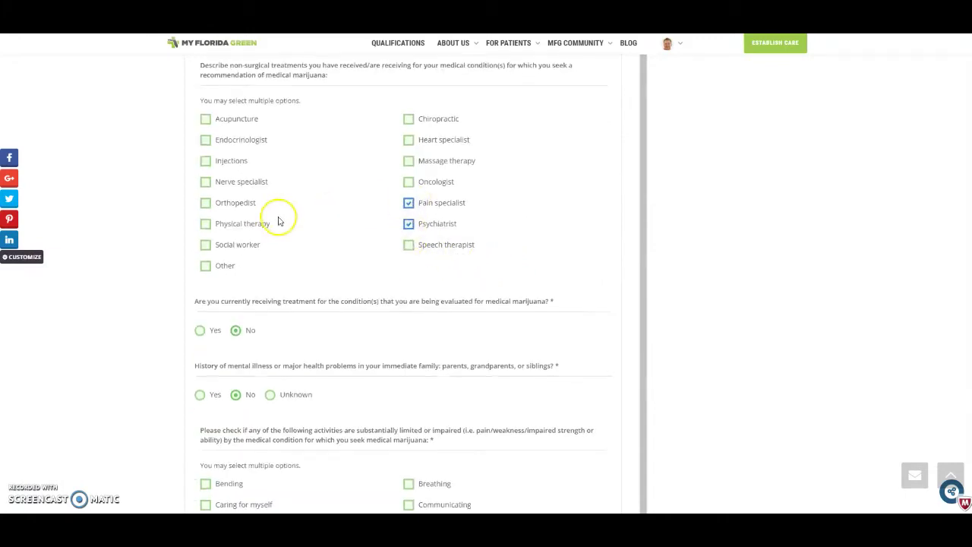
{"action": "scroll", "coordinate": [228, 213], "scroll_direction": "down", "scroll_amount": 2}
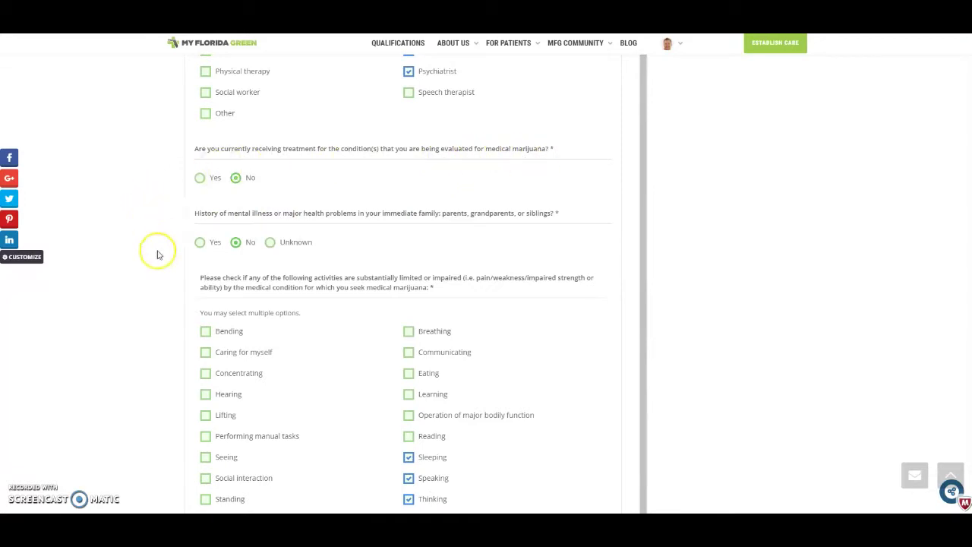
{"action": "scroll", "coordinate": [555, 333], "scroll_direction": "down", "scroll_amount": 2}
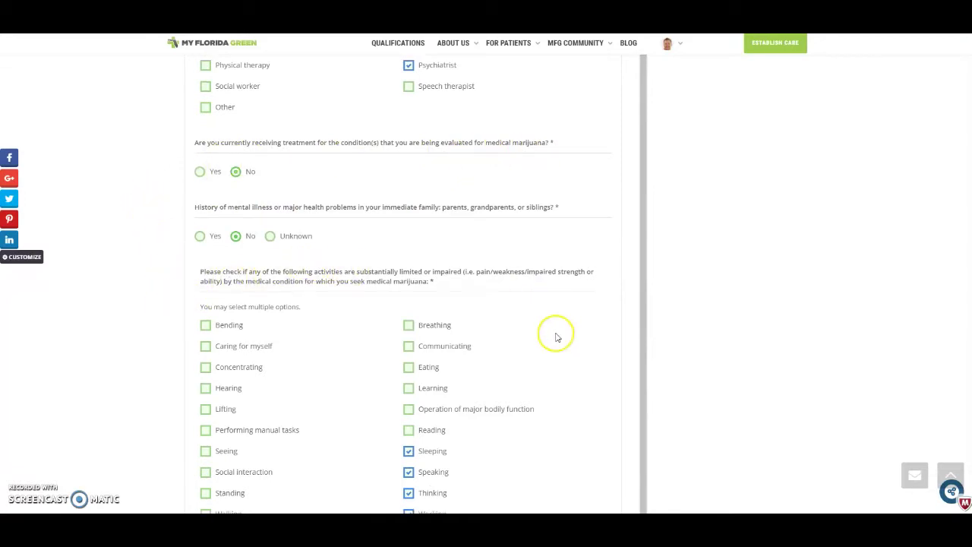
{"action": "scroll", "coordinate": [555, 331], "scroll_direction": "down", "scroll_amount": 2}
{"action": "scroll", "coordinate": [456, 296], "scroll_direction": "down", "scroll_amount": 1}
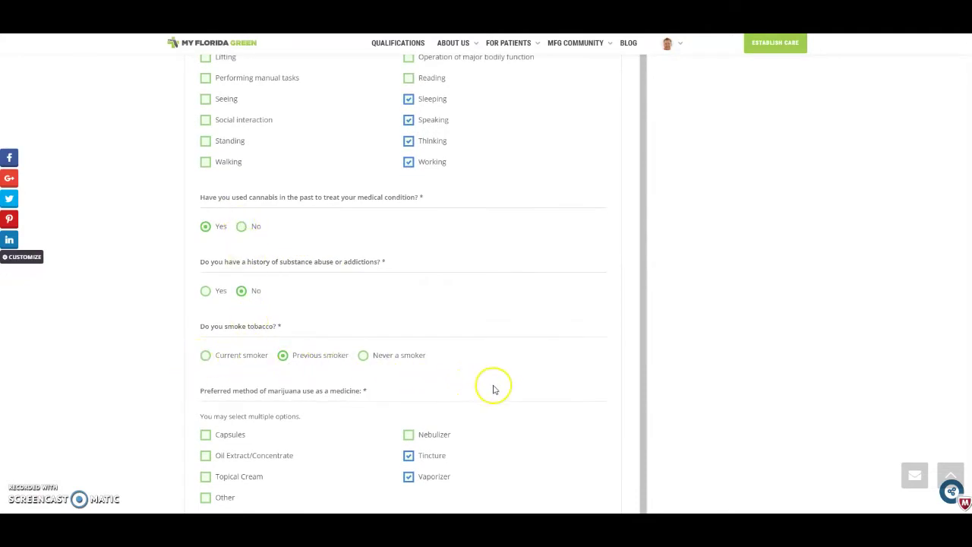
{"action": "scroll", "coordinate": [498, 391], "scroll_direction": "down", "scroll_amount": 1}
{"action": "scroll", "coordinate": [505, 392], "scroll_direction": "down", "scroll_amount": 2}
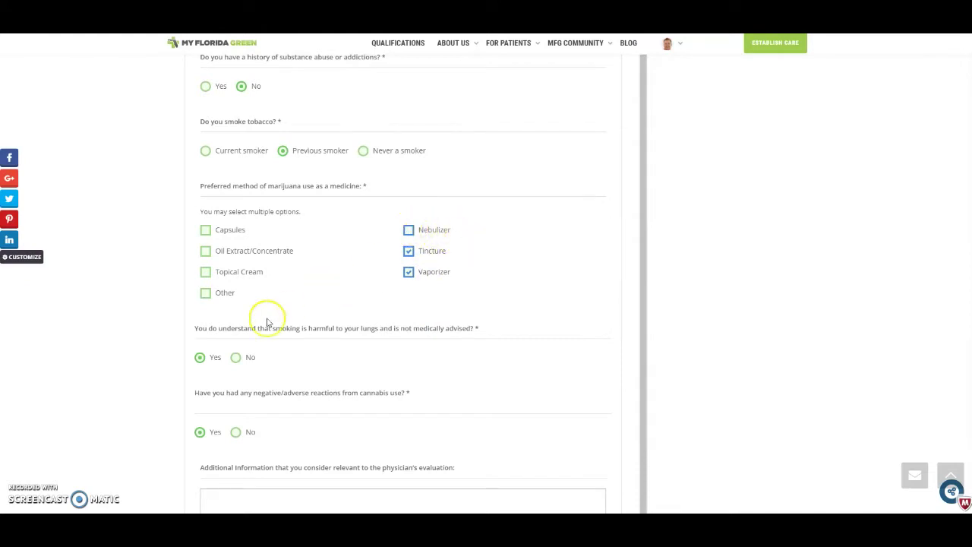
{"action": "scroll", "coordinate": [550, 357], "scroll_direction": "down", "scroll_amount": 1}
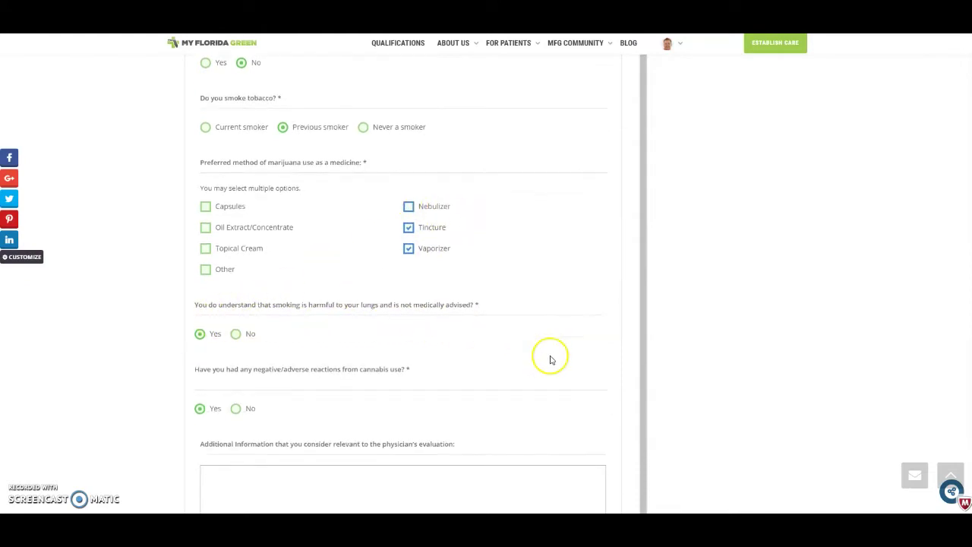
{"action": "scroll", "coordinate": [551, 358], "scroll_direction": "down", "scroll_amount": 3}
{"action": "scroll", "coordinate": [551, 360], "scroll_direction": "down", "scroll_amount": 3}
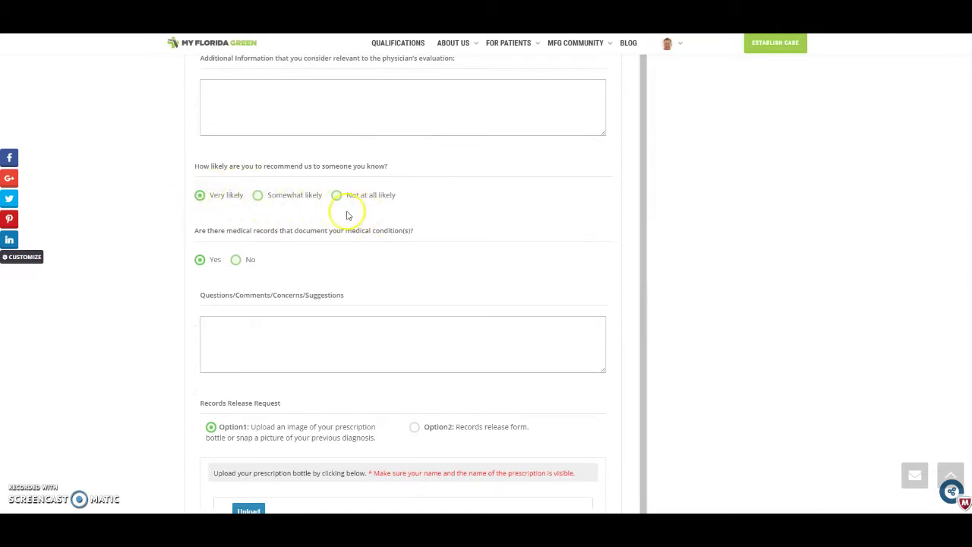
Upload the prescription bottle photo oc80bottleuc.jpg to the Records Release Request
{"action": "scroll", "coordinate": [633, 271], "scroll_direction": "down", "scroll_amount": 3}
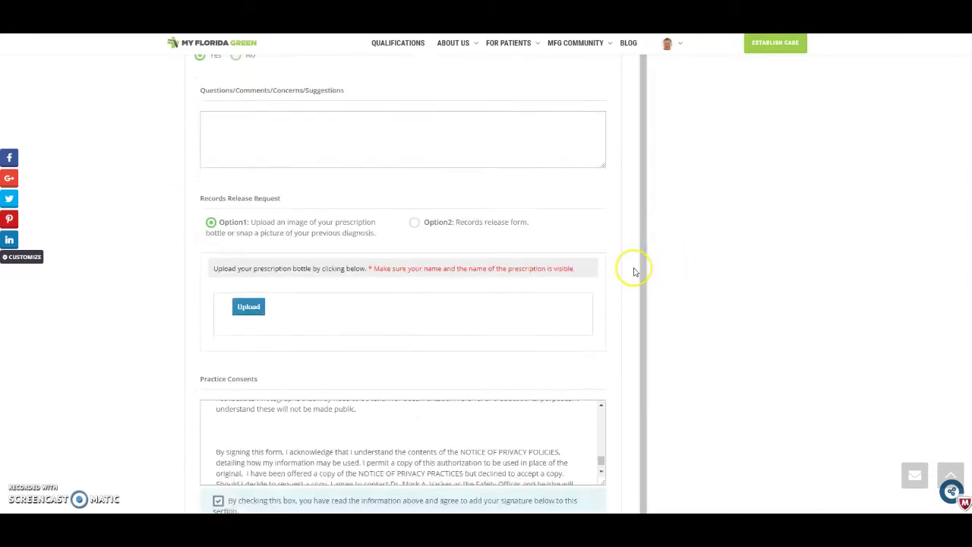
{"action": "scroll", "coordinate": [492, 215], "scroll_direction": "down", "scroll_amount": 1}
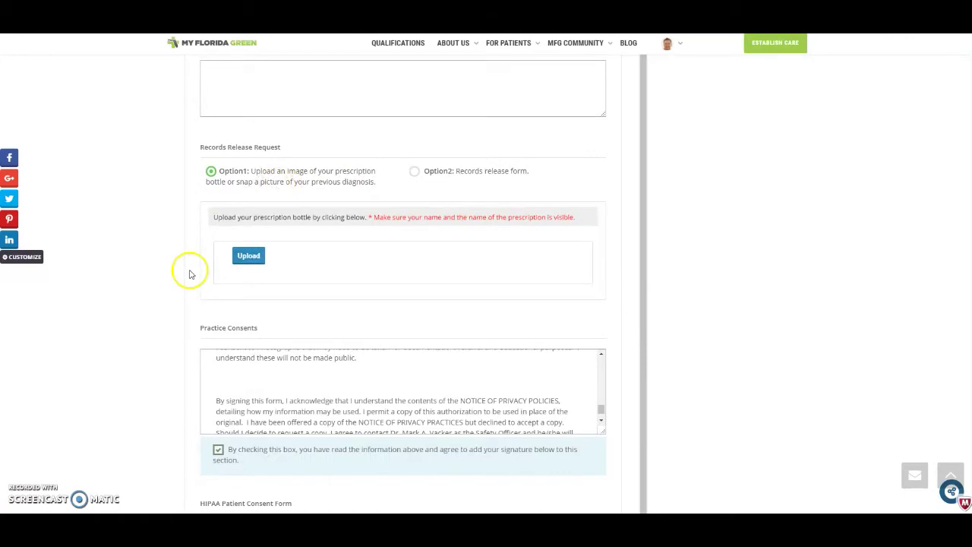
{"action": "left_click", "coordinate": [249, 256]}
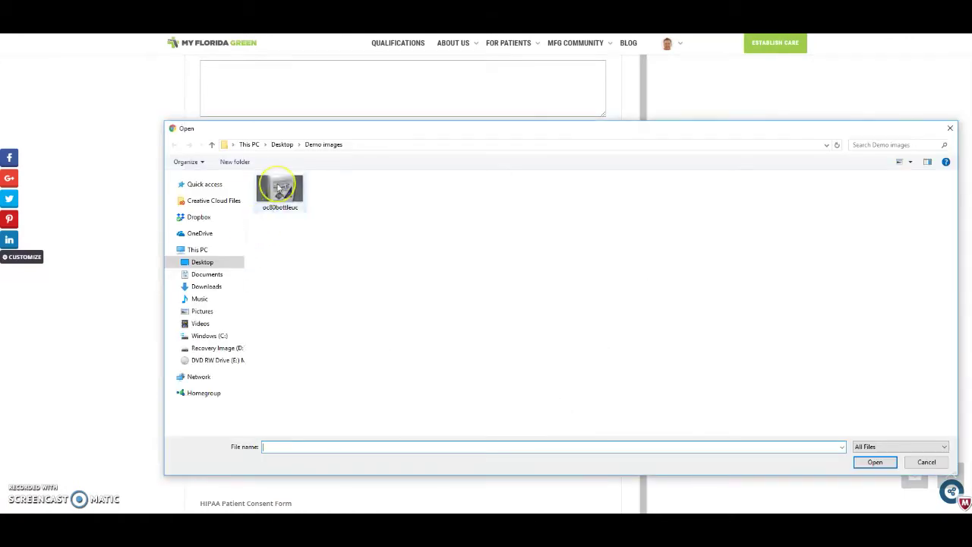
{"action": "double_click", "coordinate": [280, 188]}
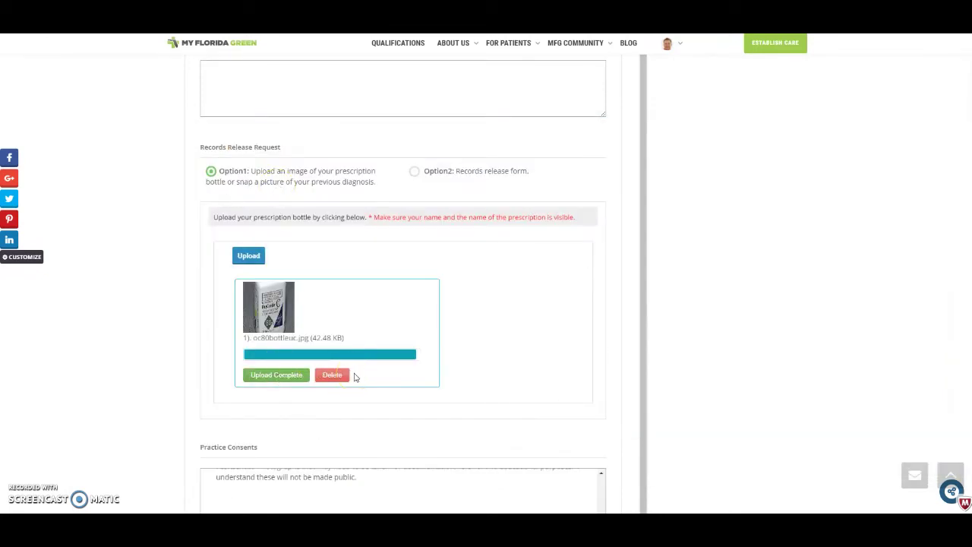
Enter the previous physician's name and fax with authorization, then revert to the uploaded-image option
{"action": "left_click", "coordinate": [413, 175]}
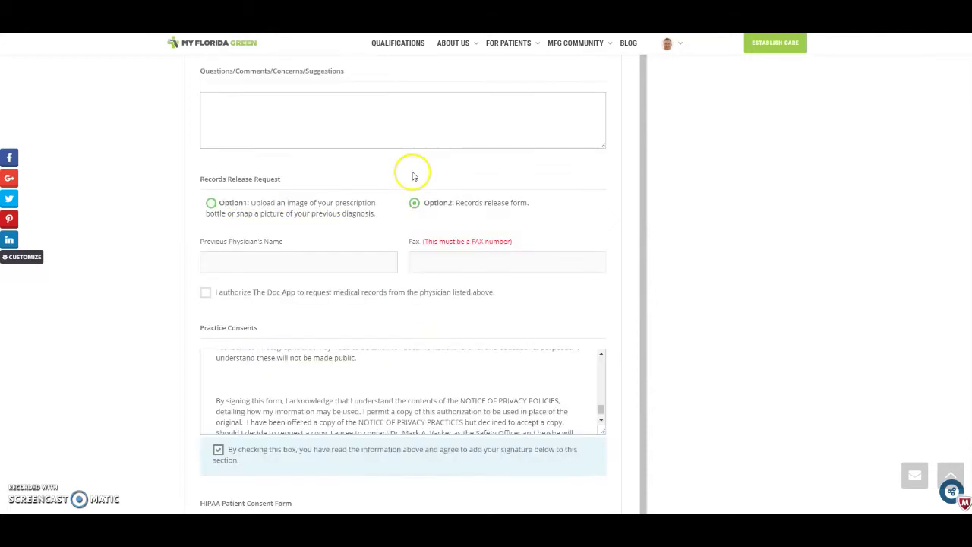
{"action": "left_click", "coordinate": [300, 263]}
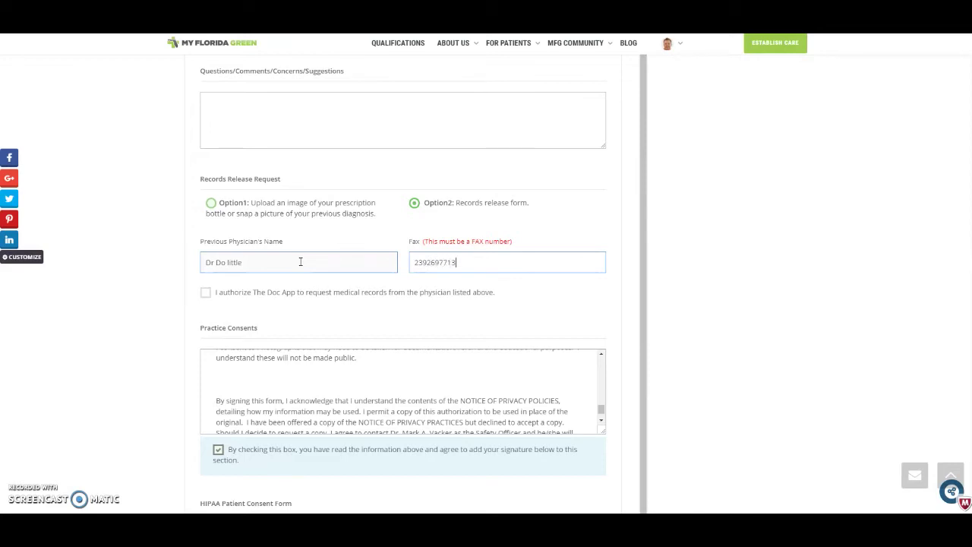
{"action": "key", "text": "Tab"}
{"action": "left_click", "coordinate": [205, 293]}
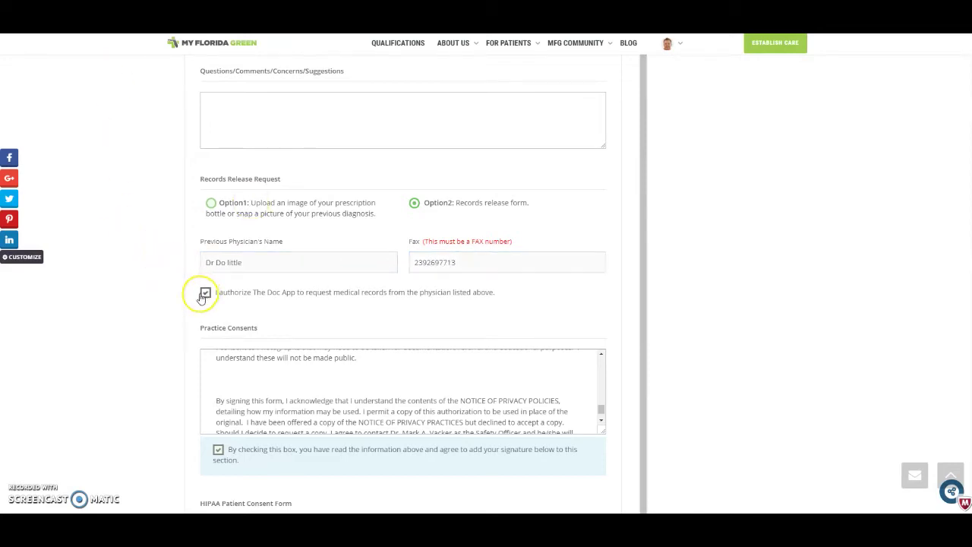
{"action": "left_click", "coordinate": [211, 202]}
{"action": "scroll", "coordinate": [191, 228], "scroll_direction": "down", "scroll_amount": 3}
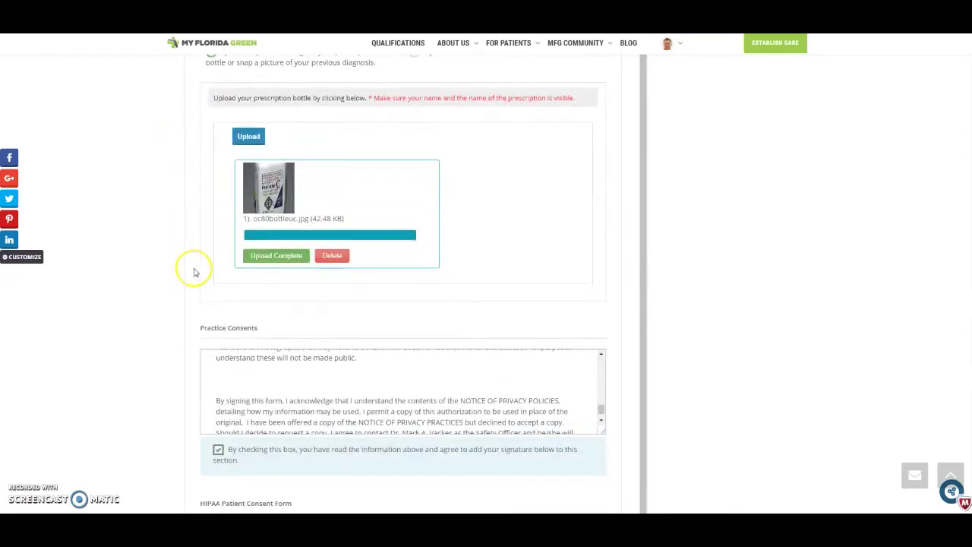
{"action": "scroll", "coordinate": [199, 347], "scroll_direction": "down", "scroll_amount": 1}
{"action": "scroll", "coordinate": [200, 342], "scroll_direction": "down", "scroll_amount": 4}
{"action": "scroll", "coordinate": [471, 236], "scroll_direction": "down", "scroll_amount": 2}
Read through the Practice Consents text and tick its agreement checkbox
{"action": "scroll", "coordinate": [471, 237], "scroll_direction": "up", "scroll_amount": 1}
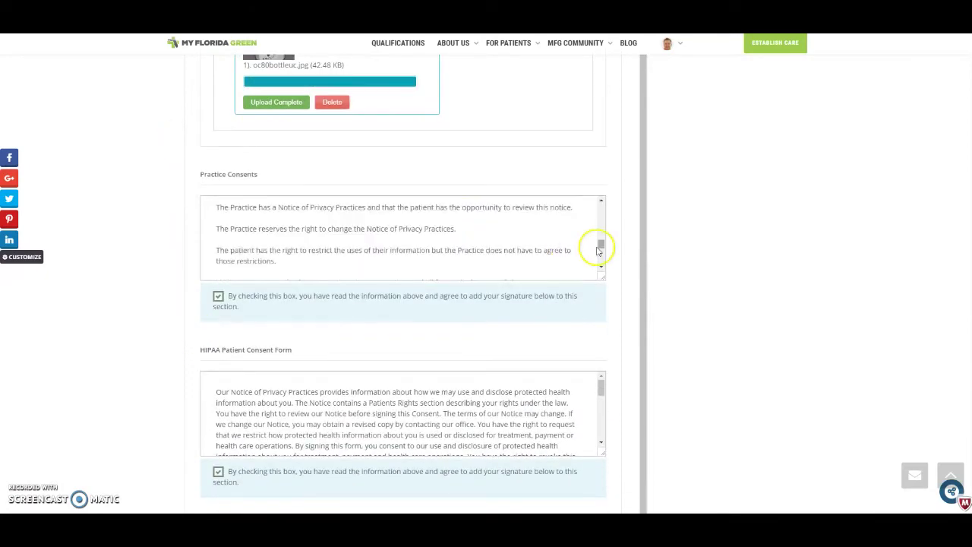
{"action": "left_click_drag", "start_coordinate": [600, 247], "coordinate": [603, 187]}
{"action": "scroll", "coordinate": [369, 218], "scroll_direction": "down", "scroll_amount": 2}
{"action": "scroll", "coordinate": [306, 221], "scroll_direction": "down", "scroll_amount": 2}
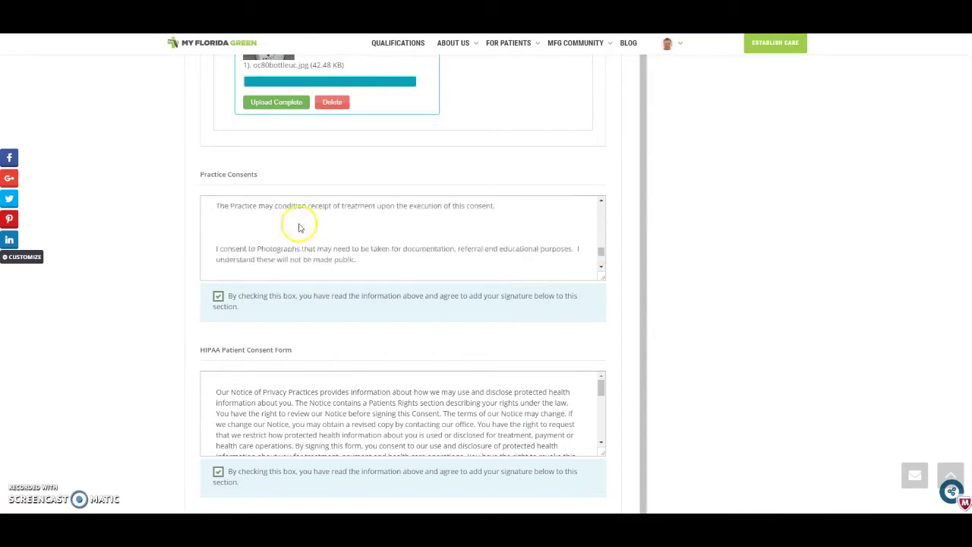
{"action": "scroll", "coordinate": [261, 239], "scroll_direction": "down", "scroll_amount": 3}
{"action": "scroll", "coordinate": [251, 243], "scroll_direction": "down", "scroll_amount": 1}
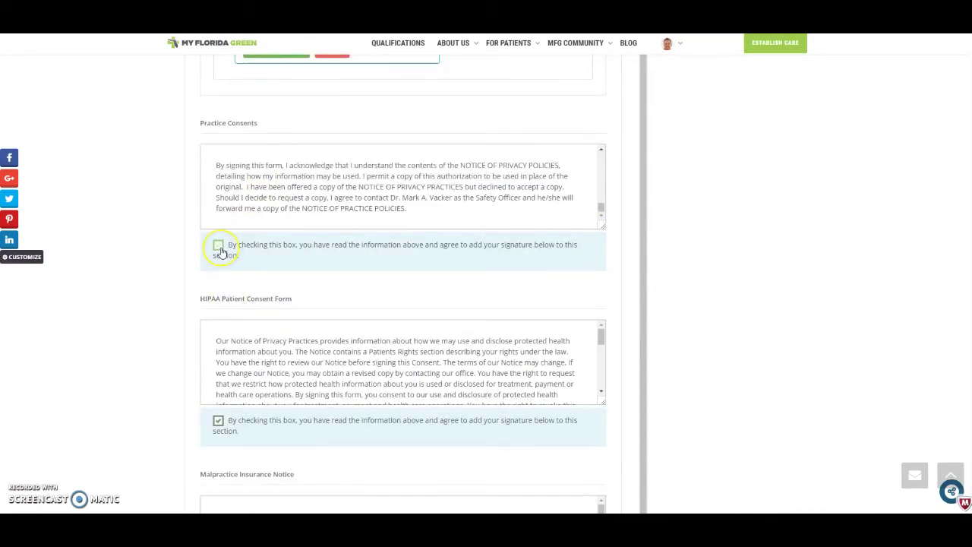
{"action": "left_click", "coordinate": [219, 247]}
Agree to the Malpractice Insurance Notice and the medical cannabis informed consent
{"action": "scroll", "coordinate": [222, 248], "scroll_direction": "down", "scroll_amount": 2}
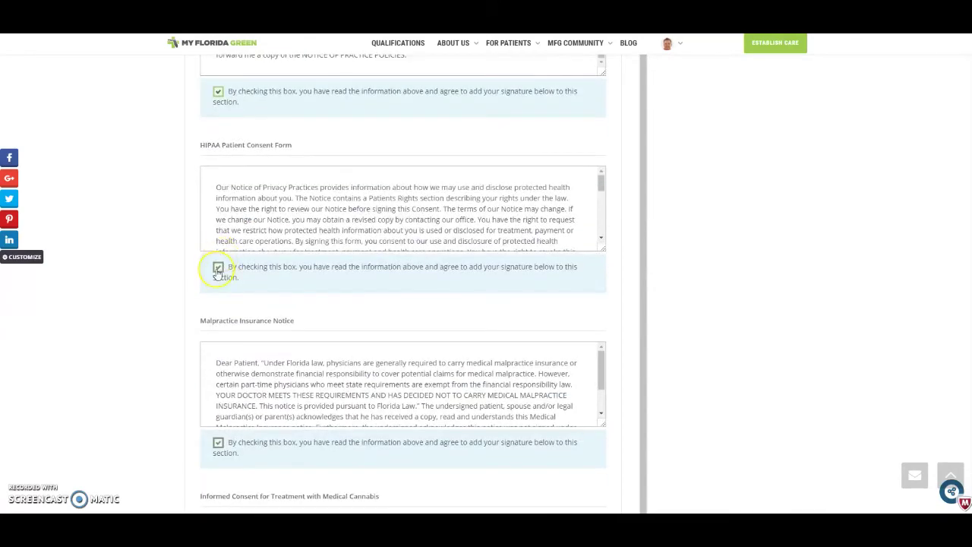
{"action": "scroll", "coordinate": [218, 271], "scroll_direction": "down", "scroll_amount": 3}
{"action": "left_click", "coordinate": [218, 267]}
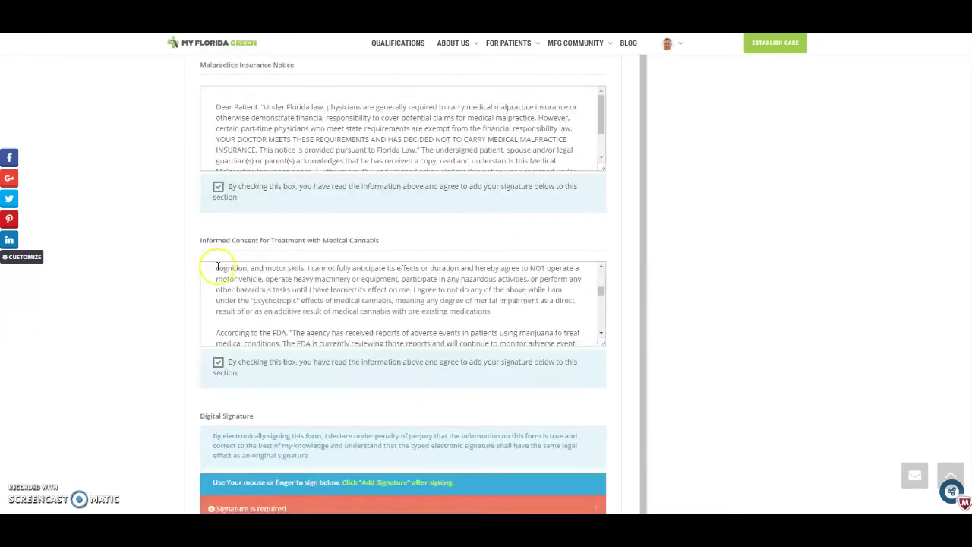
{"action": "scroll", "coordinate": [218, 193], "scroll_direction": "down", "scroll_amount": 2}
{"action": "left_click", "coordinate": [219, 206]}
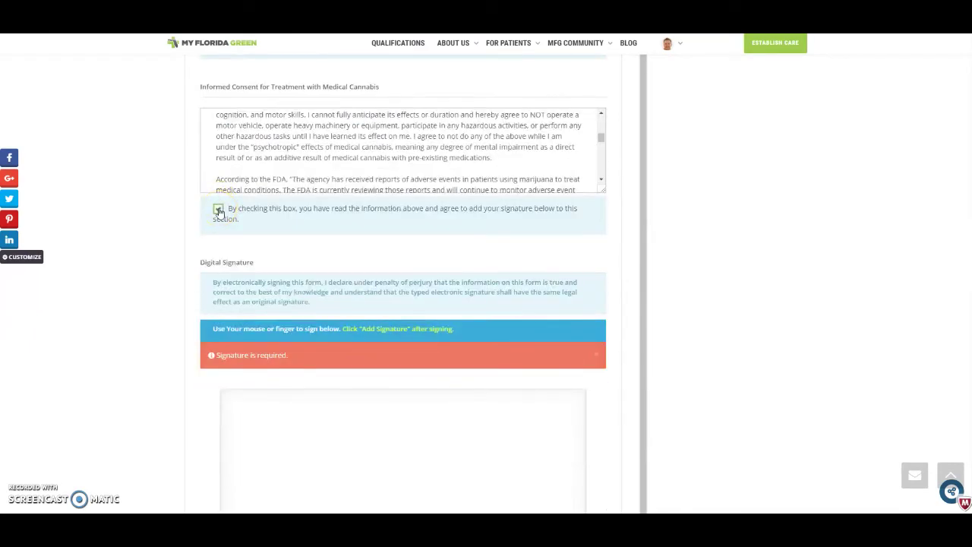
{"action": "scroll", "coordinate": [219, 211], "scroll_direction": "down", "scroll_amount": 2}
{"action": "scroll", "coordinate": [220, 212], "scroll_direction": "down", "scroll_amount": 1}
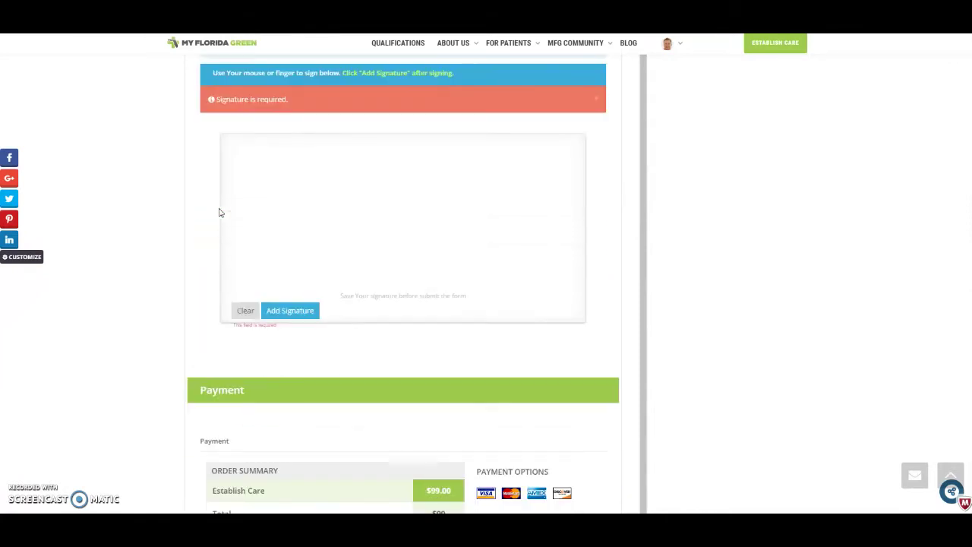
Draw a freehand signature in the signature pad and add it to the form
{"action": "left_click", "coordinate": [227, 272]}
{"action": "left_click_drag", "start_coordinate": [283, 220], "coordinate": [493, 221]}
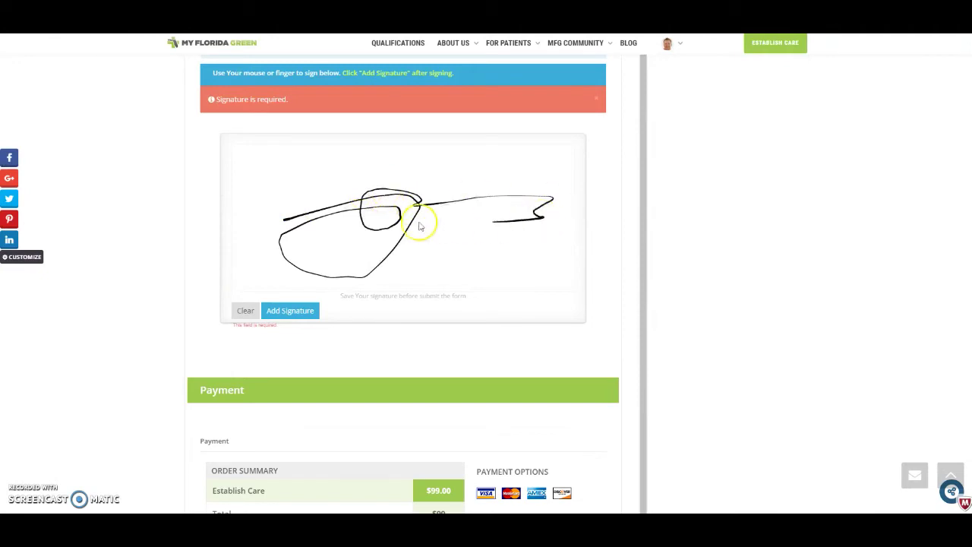
{"action": "left_click_drag", "start_coordinate": [419, 226], "coordinate": [413, 222]}
{"action": "left_click", "coordinate": [300, 313]}
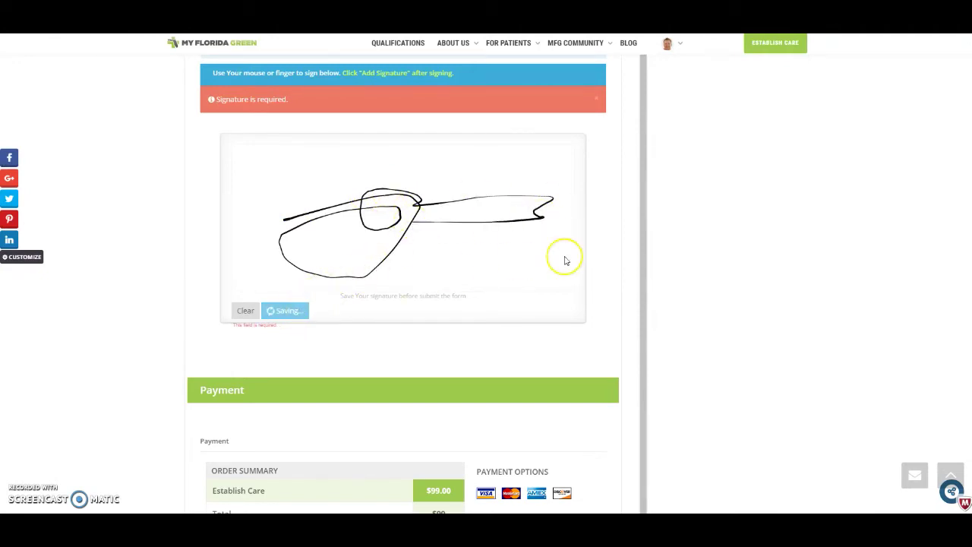
{"action": "left_click_drag", "start_coordinate": [288, 347], "coordinate": [481, 347]}
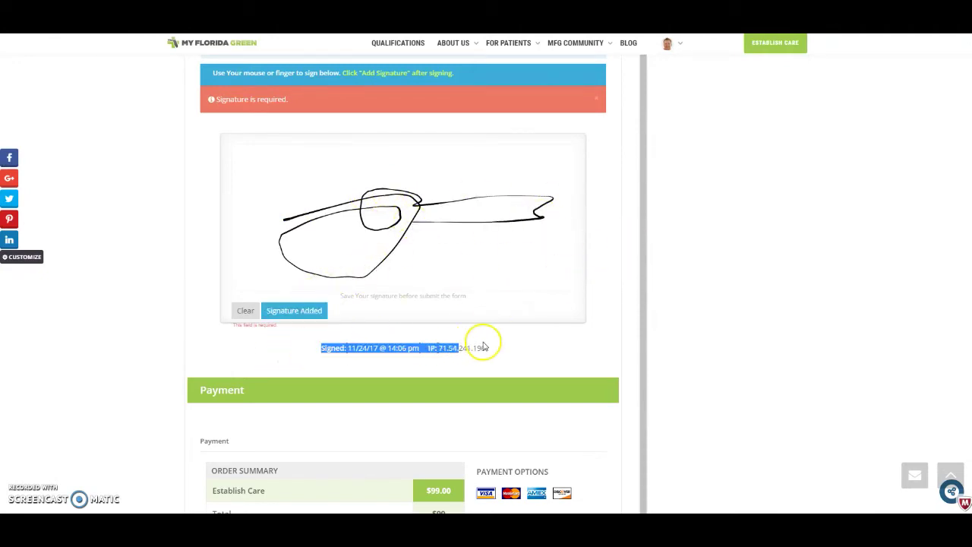
Enter the payment card number and keep the expiry date at 11/2017
{"action": "scroll", "coordinate": [636, 284], "scroll_direction": "down", "scroll_amount": 1}
{"action": "scroll", "coordinate": [630, 278], "scroll_direction": "down", "scroll_amount": 2}
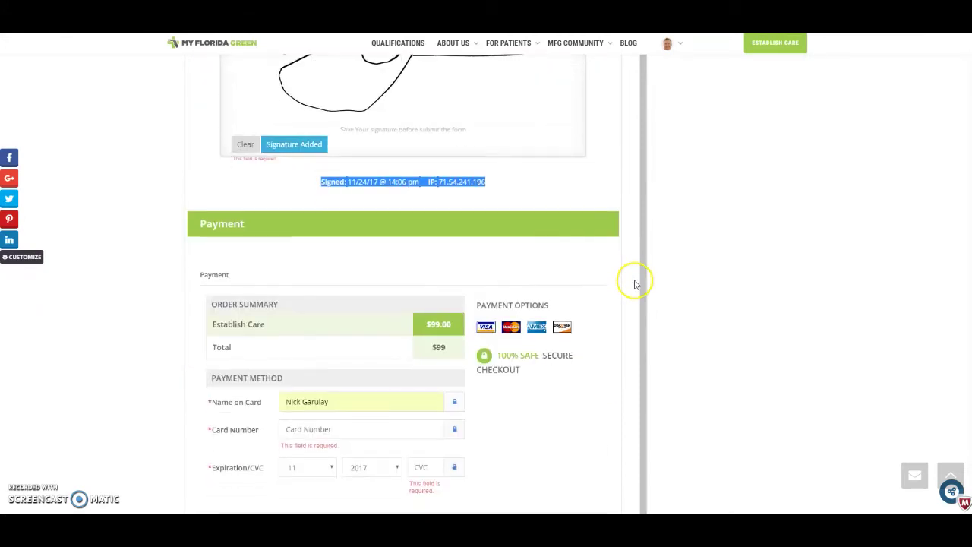
{"action": "left_click", "coordinate": [300, 347]}
{"action": "type", "text": "12"}
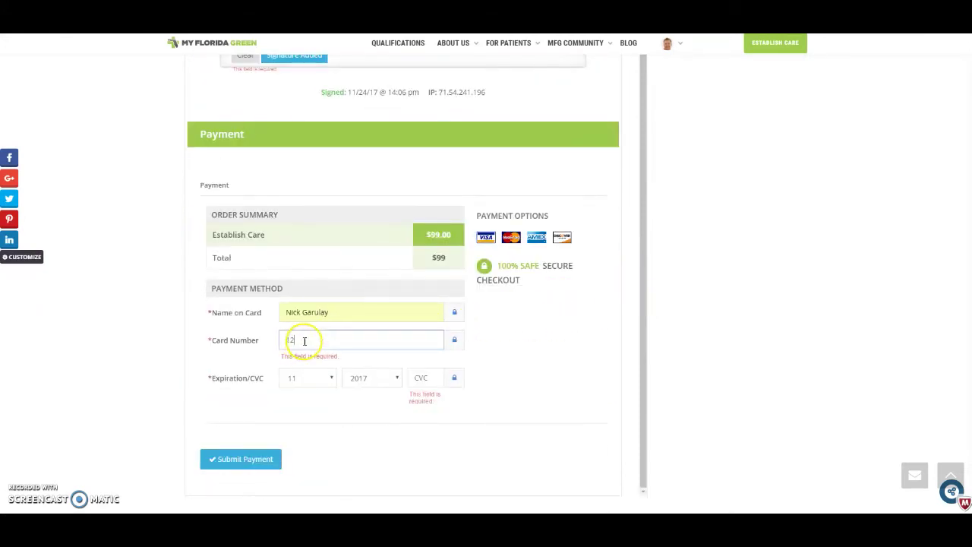
{"action": "type", "text": "121212121212"}
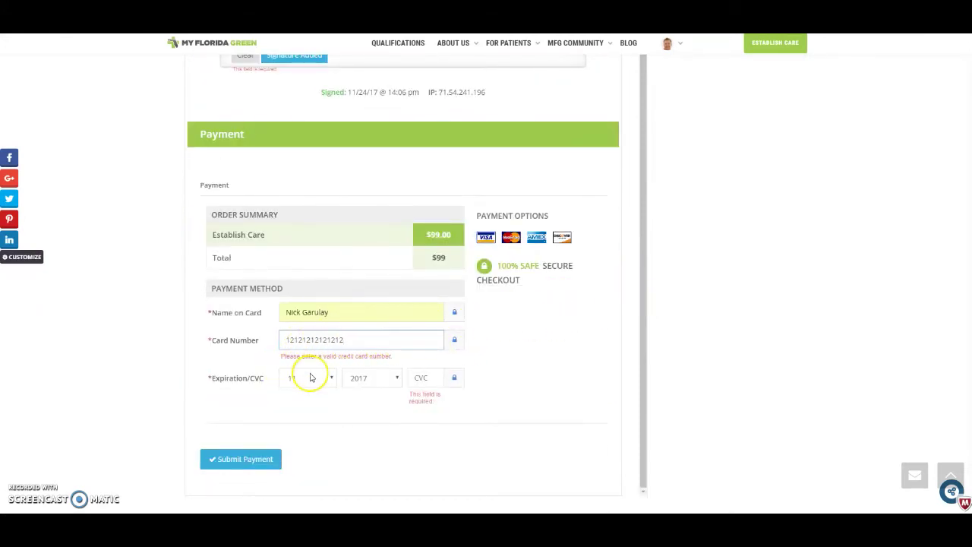
{"action": "left_click", "coordinate": [310, 377]}
{"action": "left_click", "coordinate": [372, 378]}
{"action": "left_click", "coordinate": [493, 375]}
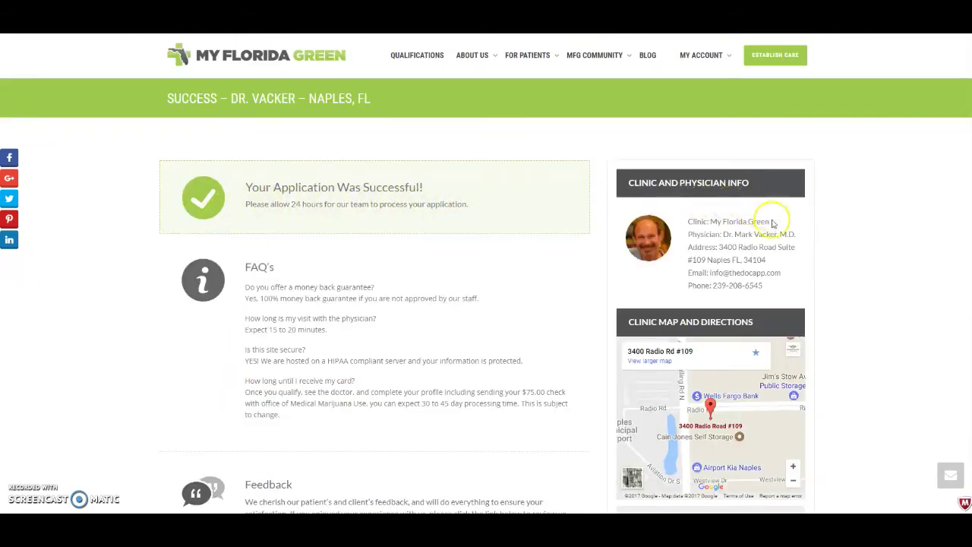
Scroll through the 'Your Application Was Successful!' confirmation page
{"action": "scroll", "coordinate": [790, 255], "scroll_direction": "down", "scroll_amount": 3}
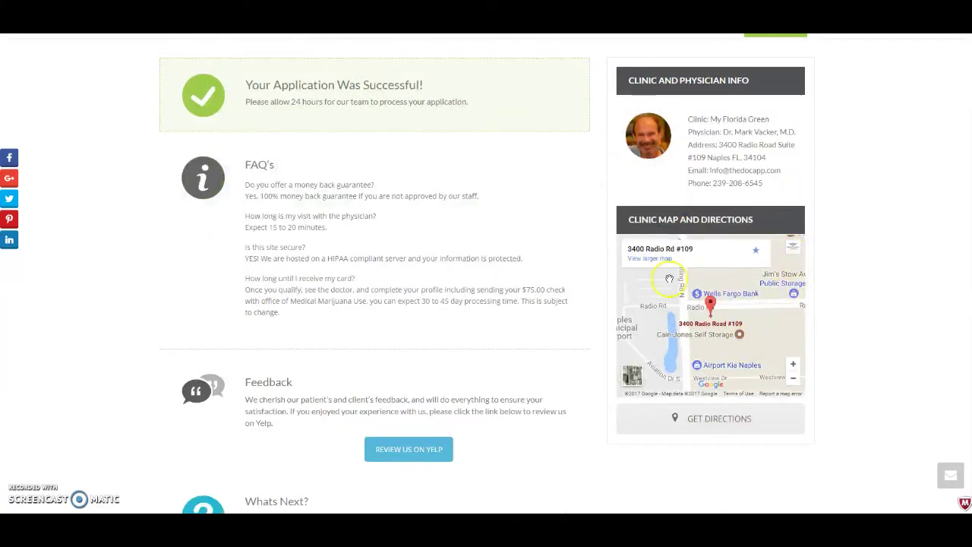
{"action": "scroll", "coordinate": [182, 254], "scroll_direction": "down", "scroll_amount": 3}
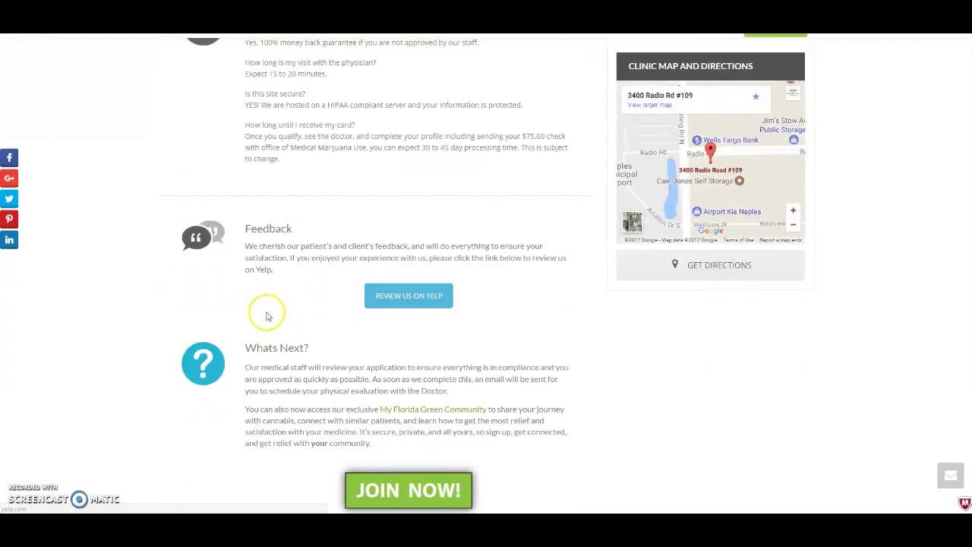
{"action": "scroll", "coordinate": [265, 315], "scroll_direction": "down", "scroll_amount": 2}
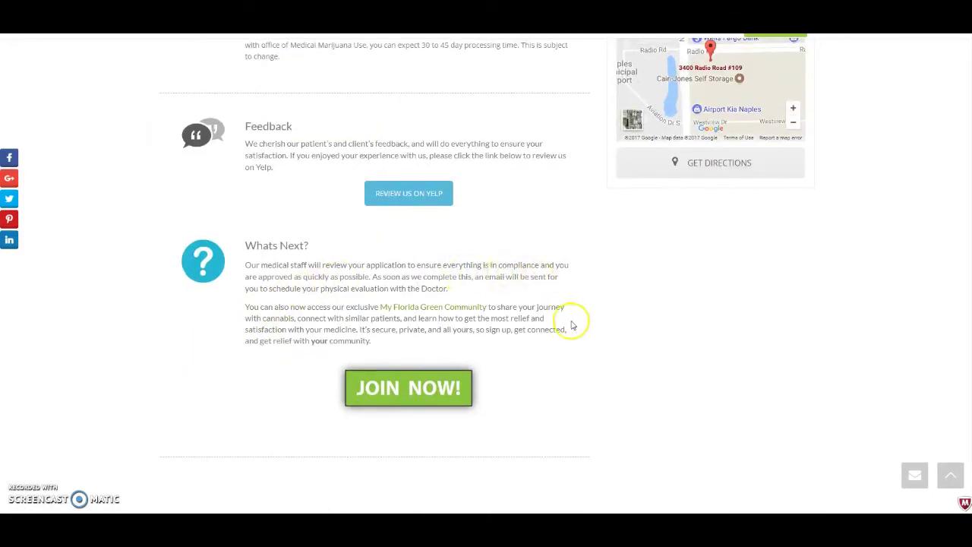
{"action": "scroll", "coordinate": [412, 386], "scroll_direction": "down", "scroll_amount": 3}
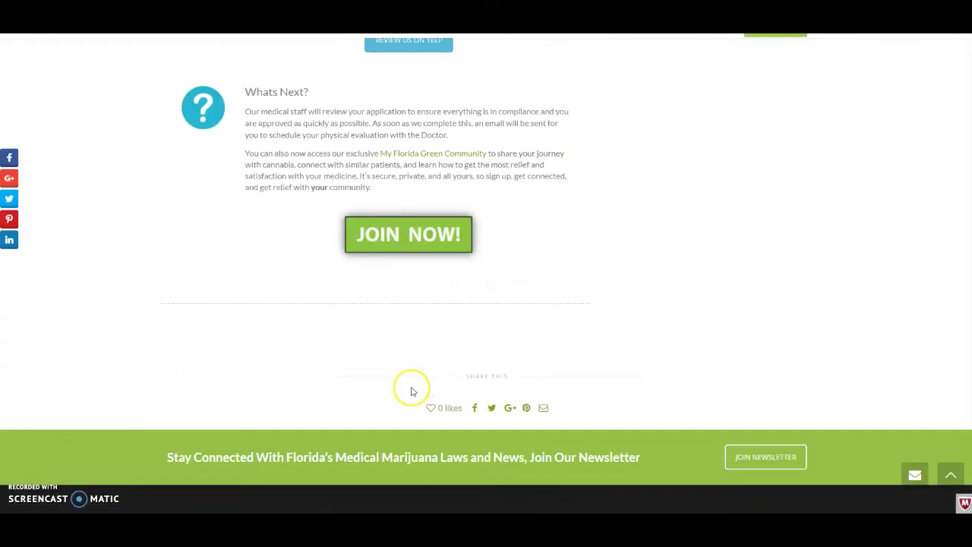
{"action": "scroll", "coordinate": [410, 388], "scroll_direction": "up", "scroll_amount": 10}
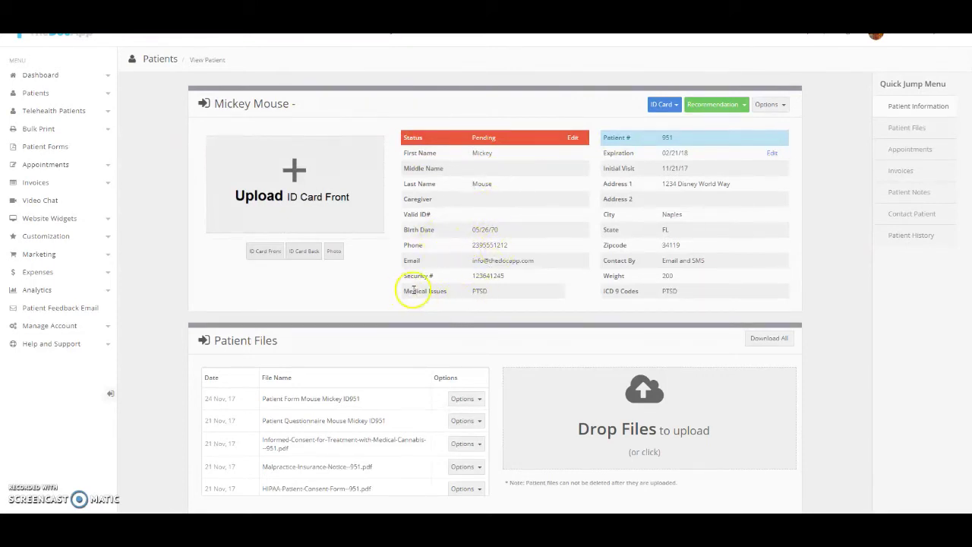
{"action": "left_click_drag", "start_coordinate": [406, 291], "coordinate": [500, 297]}
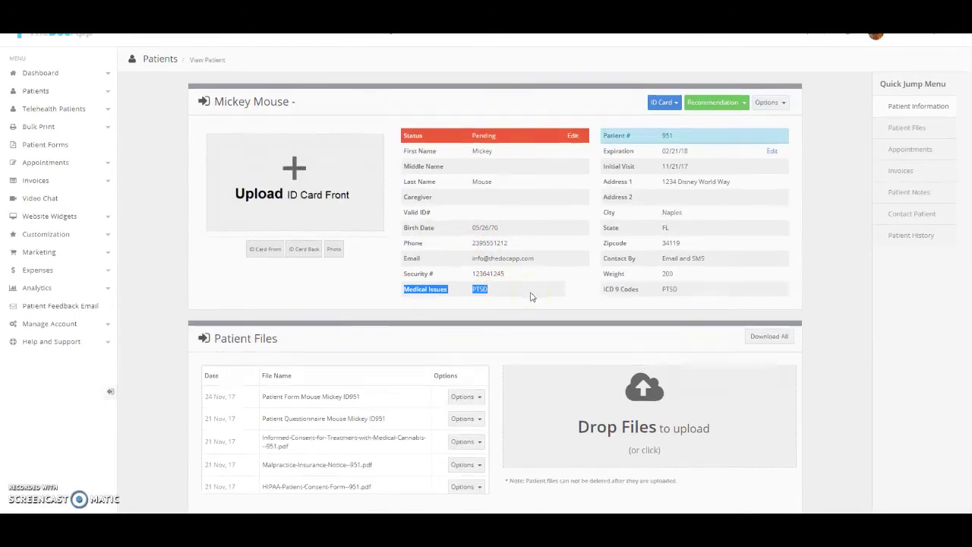
{"action": "scroll", "coordinate": [471, 274], "scroll_direction": "down", "scroll_amount": 2}
{"action": "left_click", "coordinate": [414, 243]}
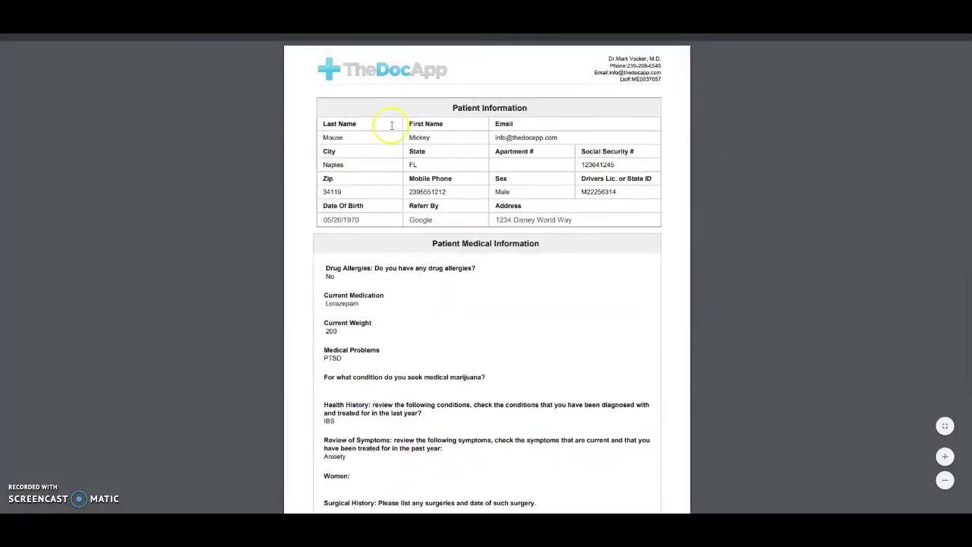
{"action": "scroll", "coordinate": [478, 161], "scroll_direction": "down", "scroll_amount": 3}
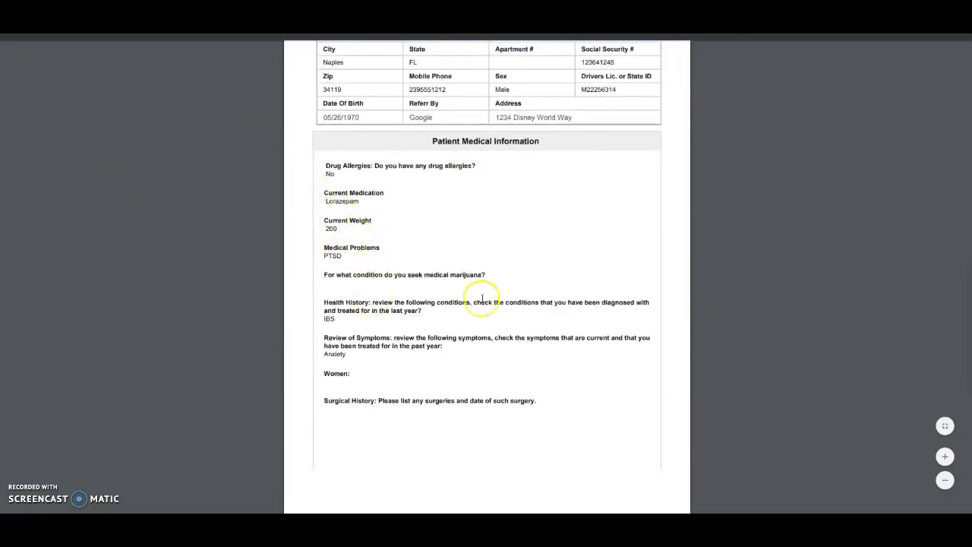
{"action": "scroll", "coordinate": [495, 306], "scroll_direction": "down", "scroll_amount": 7}
{"action": "scroll", "coordinate": [506, 304], "scroll_direction": "down", "scroll_amount": 3}
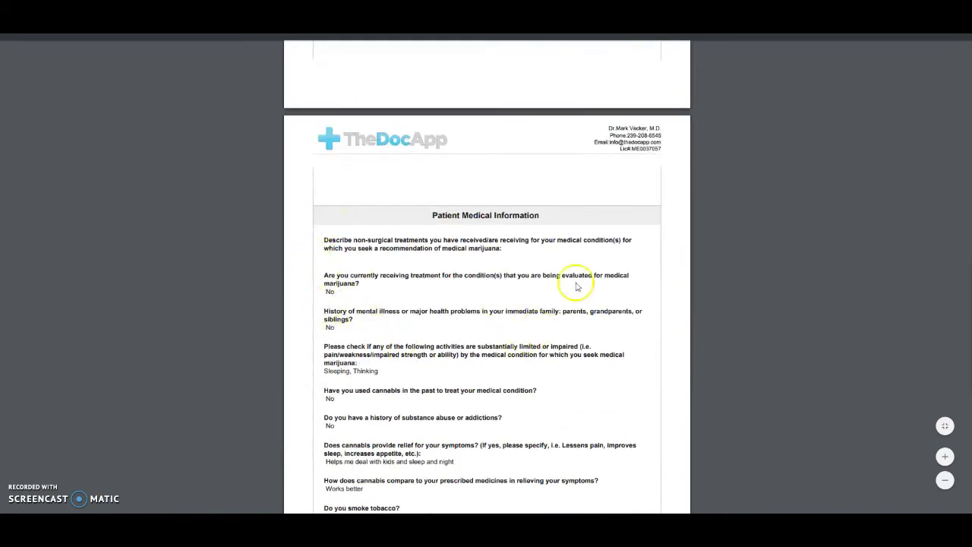
{"action": "scroll", "coordinate": [461, 310], "scroll_direction": "down", "scroll_amount": 8}
{"action": "scroll", "coordinate": [527, 321], "scroll_direction": "down", "scroll_amount": 11}
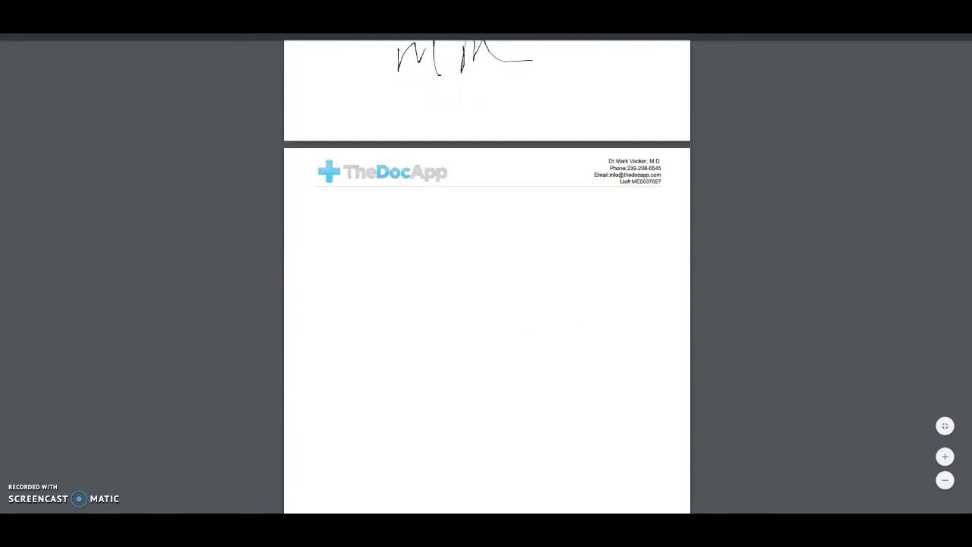
{"action": "scroll", "coordinate": [445, 93], "scroll_direction": "up", "scroll_amount": 1}
{"action": "key", "text": "Escape"}
{"action": "left_click", "coordinate": [317, 304]}
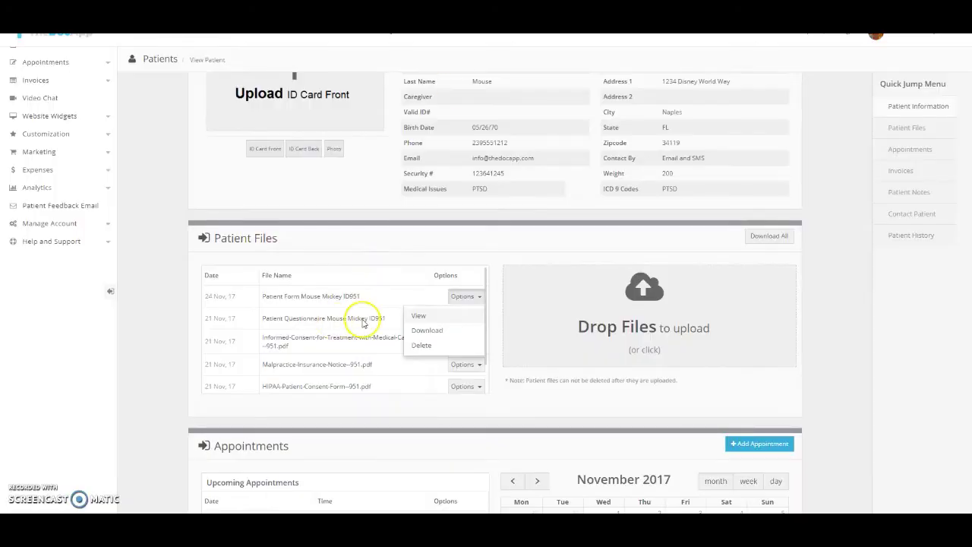
Update the patient's Status row from Pending to Approved and bring the mail inbox forward
{"action": "scroll", "coordinate": [747, 316], "scroll_direction": "down", "scroll_amount": 1}
{"action": "scroll", "coordinate": [807, 304], "scroll_direction": "down", "scroll_amount": 2}
{"action": "scroll", "coordinate": [807, 304], "scroll_direction": "down", "scroll_amount": 1}
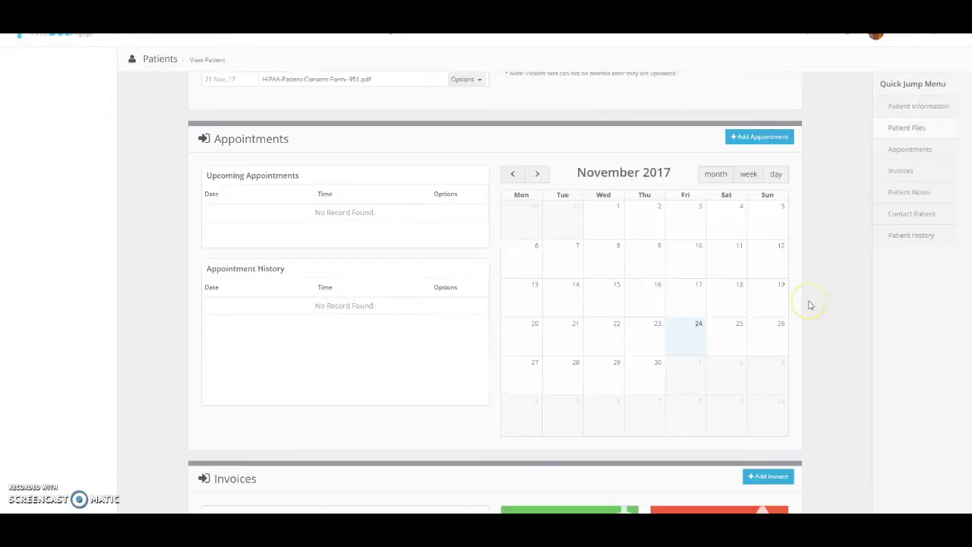
{"action": "scroll", "coordinate": [824, 307], "scroll_direction": "up", "scroll_amount": 4}
{"action": "scroll", "coordinate": [822, 307], "scroll_direction": "up", "scroll_amount": 2}
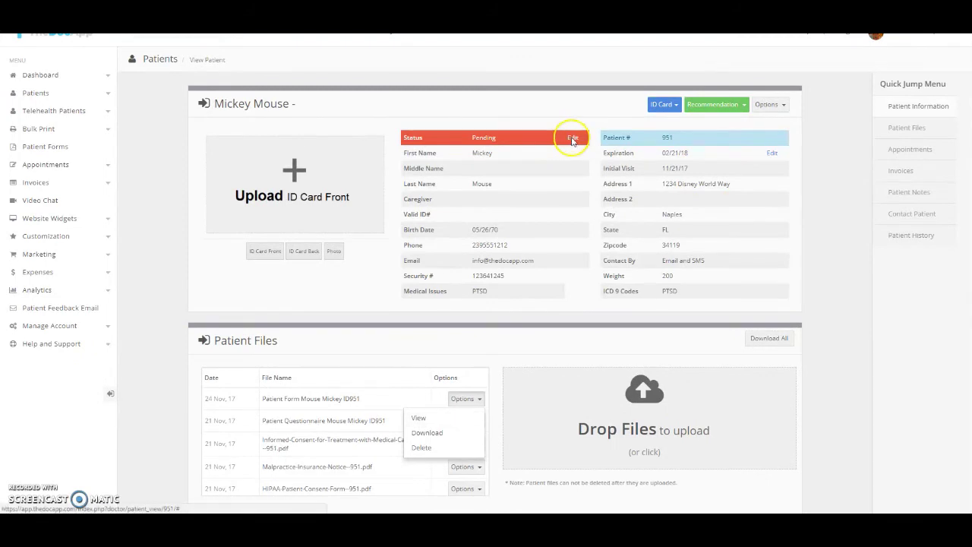
{"action": "left_click", "coordinate": [573, 138]}
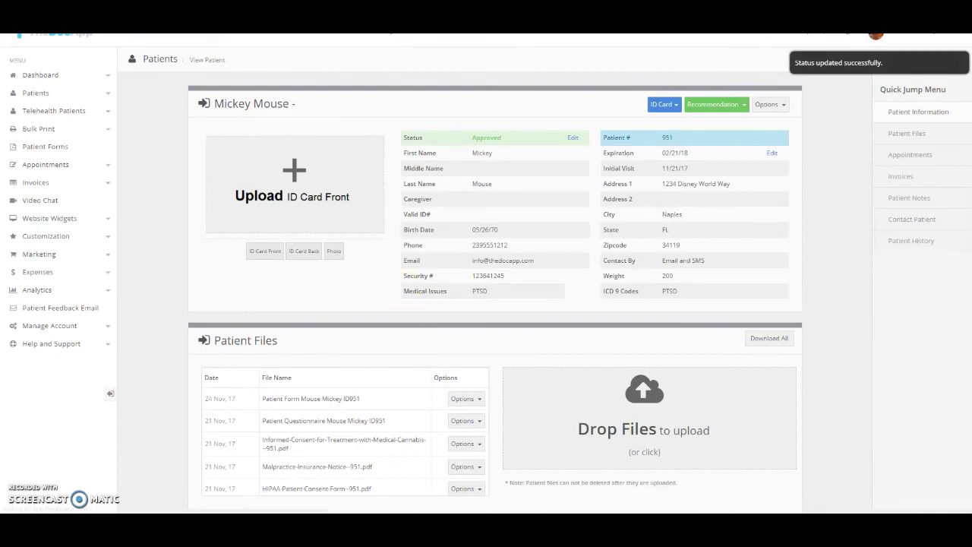
{"action": "left_click_drag", "start_coordinate": [964, 106], "coordinate": [700, 35]}
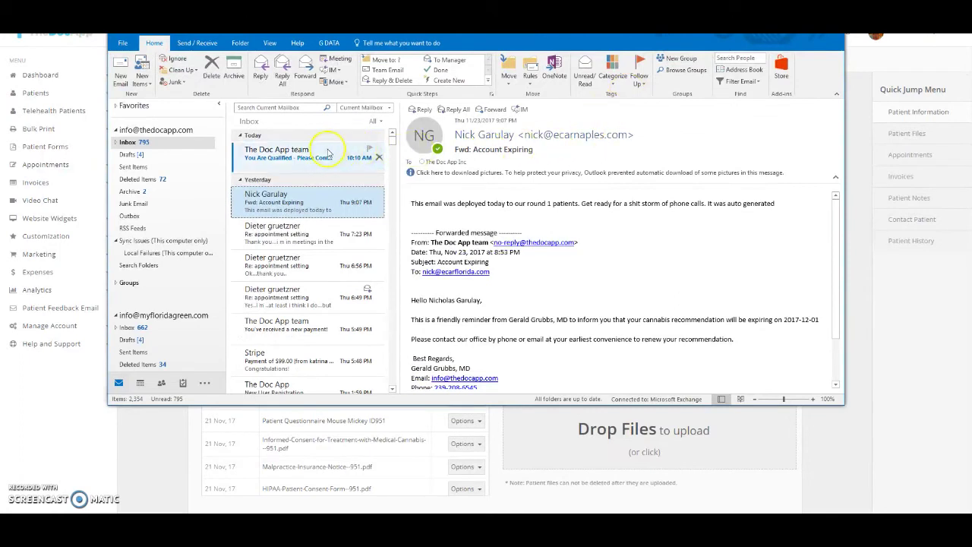
Open the 'You Are Qualified - Please Complete Step 1' email and follow its CLICK HERE booking link
{"action": "left_click", "coordinate": [325, 154]}
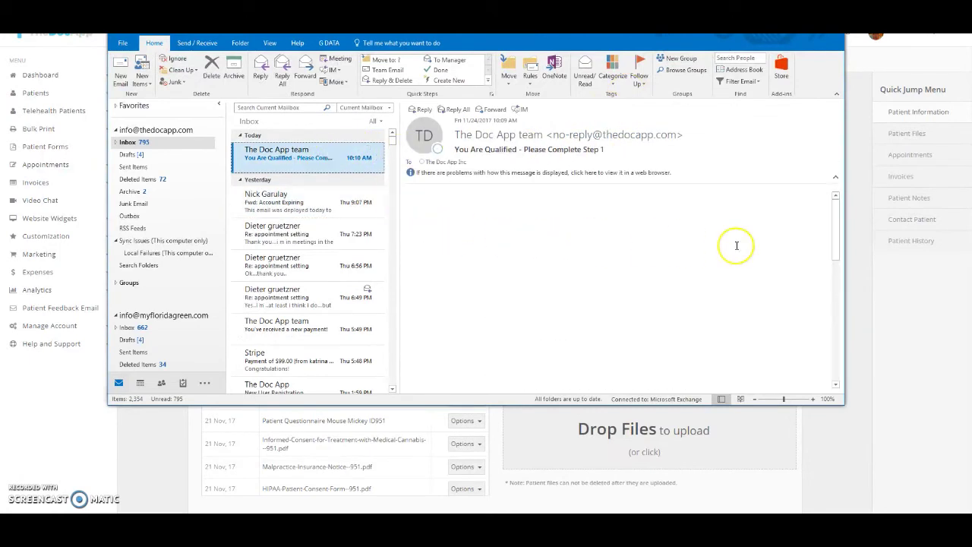
{"action": "scroll", "coordinate": [805, 241], "scroll_direction": "down", "scroll_amount": 2}
{"action": "scroll", "coordinate": [805, 241], "scroll_direction": "down", "scroll_amount": 1}
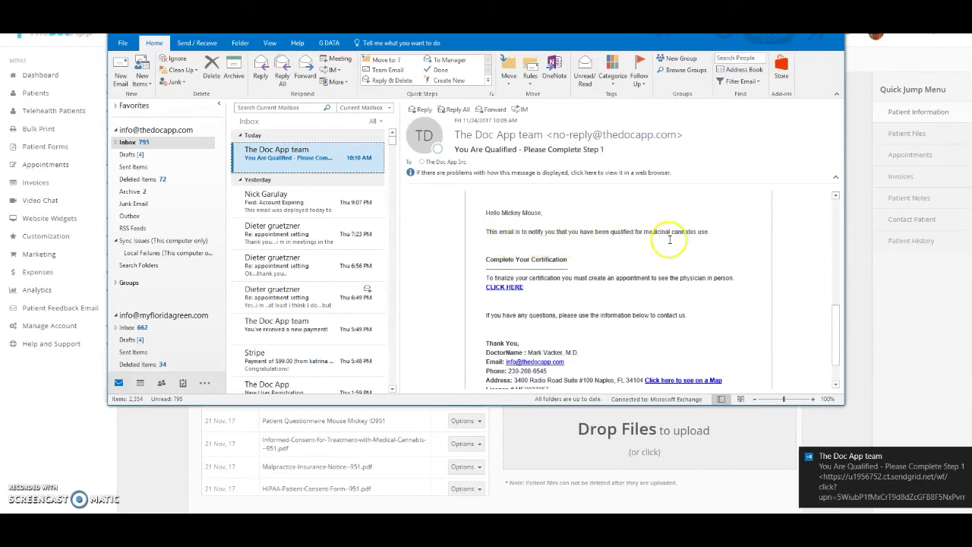
{"action": "scroll", "coordinate": [752, 239], "scroll_direction": "down", "scroll_amount": 1}
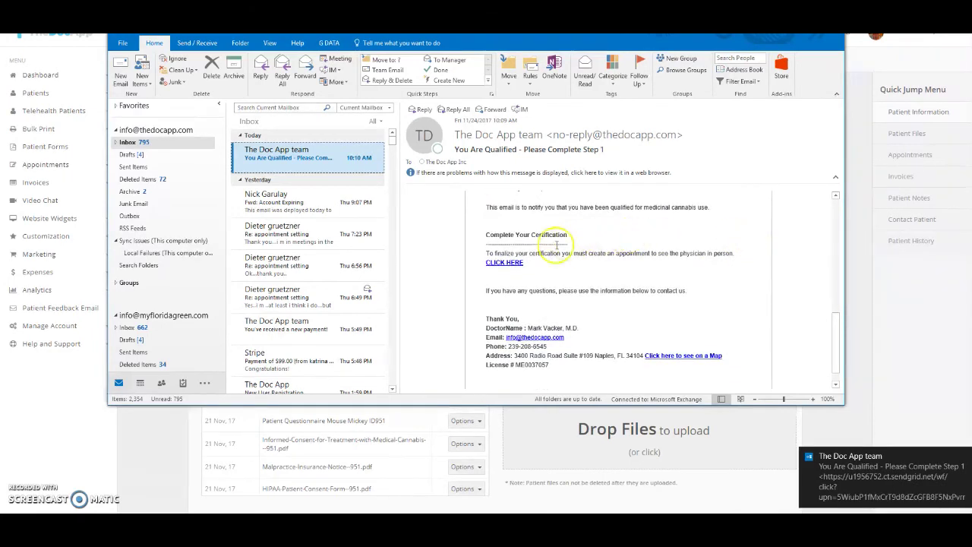
{"action": "left_click", "coordinate": [505, 263]}
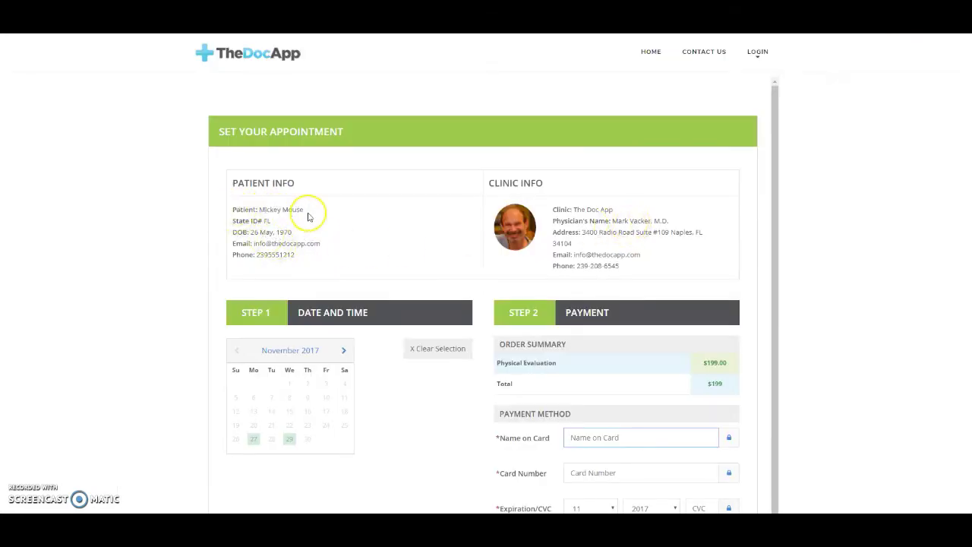
Book the Nov 27, 01:45–02:00 PM slot and enter the card number for the $199 payment
{"action": "scroll", "coordinate": [727, 243], "scroll_direction": "down", "scroll_amount": 3}
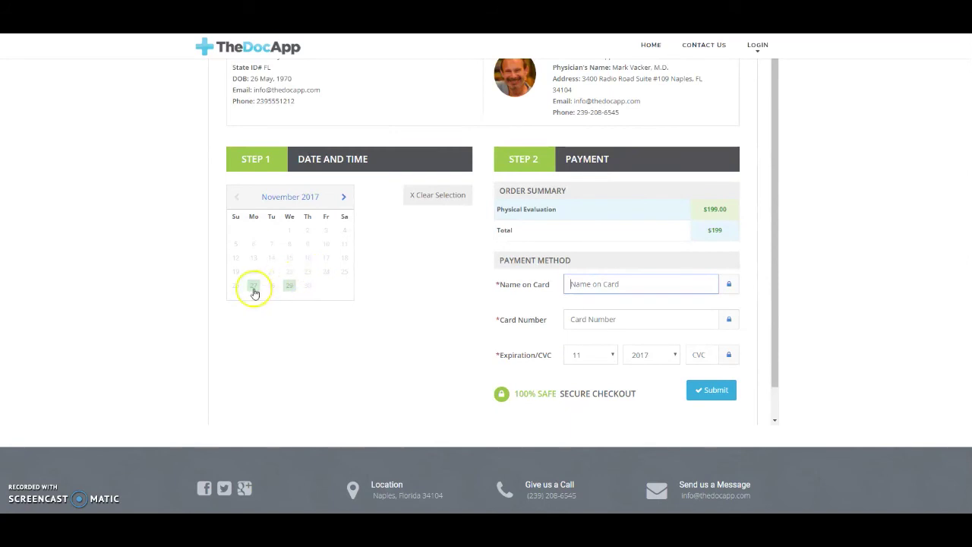
{"action": "left_click", "coordinate": [255, 292]}
{"action": "scroll", "coordinate": [414, 282], "scroll_direction": "down", "scroll_amount": 1}
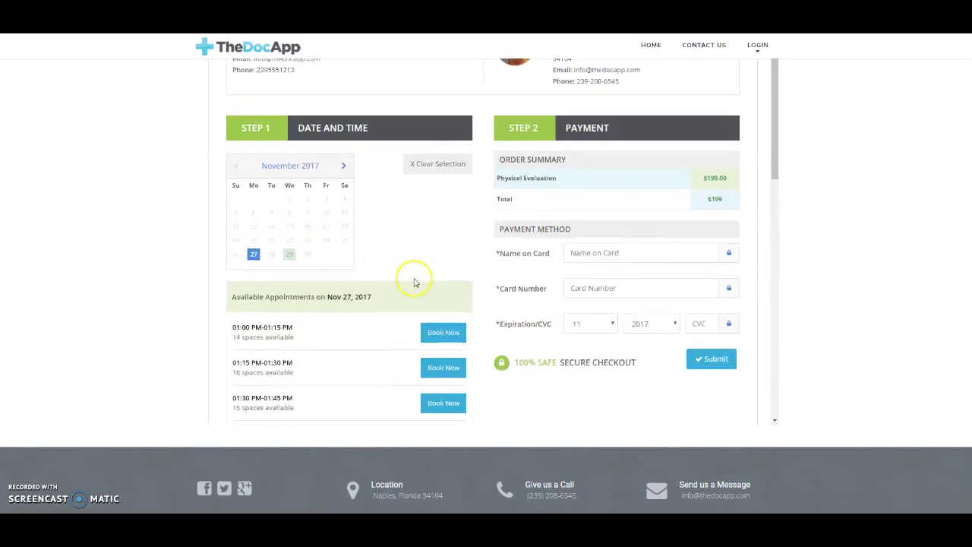
{"action": "scroll", "coordinate": [458, 243], "scroll_direction": "down", "scroll_amount": 3}
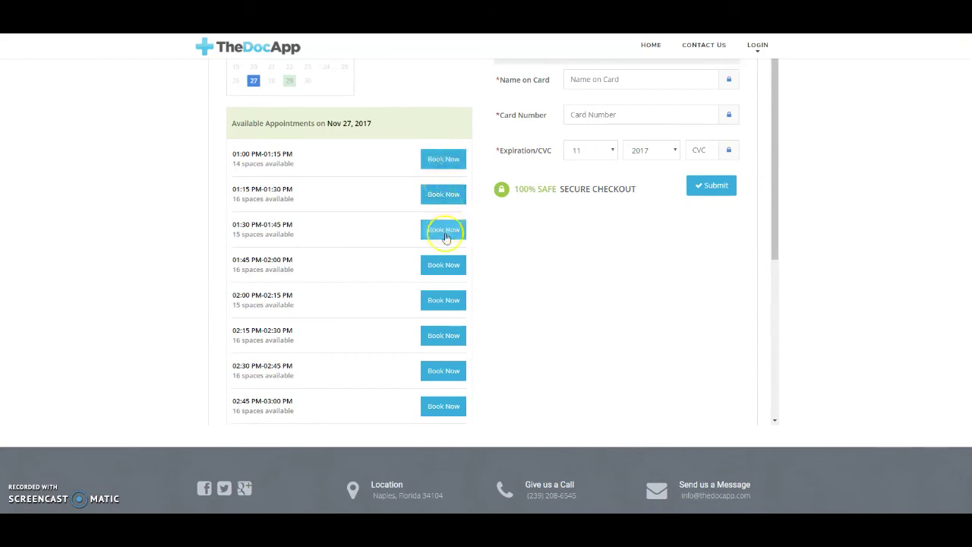
{"action": "left_click", "coordinate": [438, 268]}
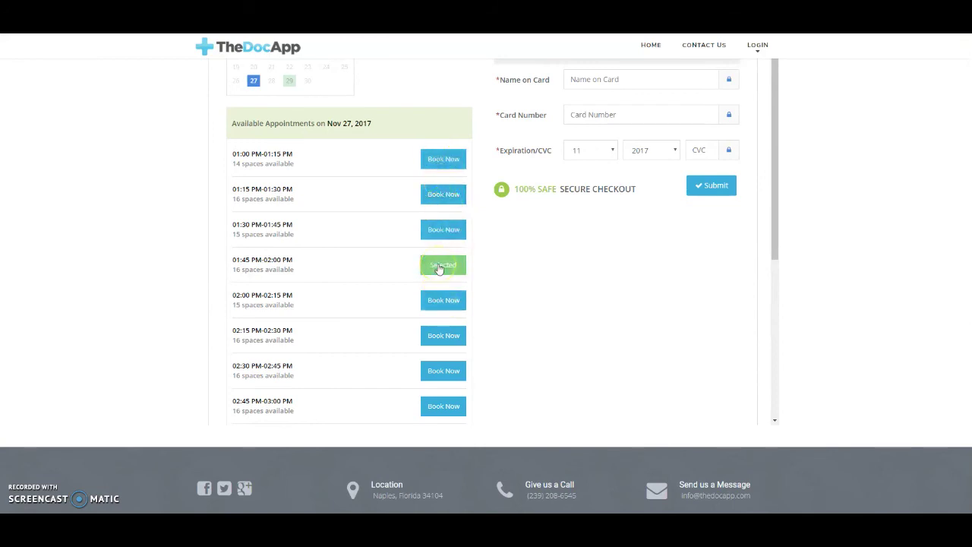
{"action": "scroll", "coordinate": [569, 286], "scroll_direction": "up", "scroll_amount": 4}
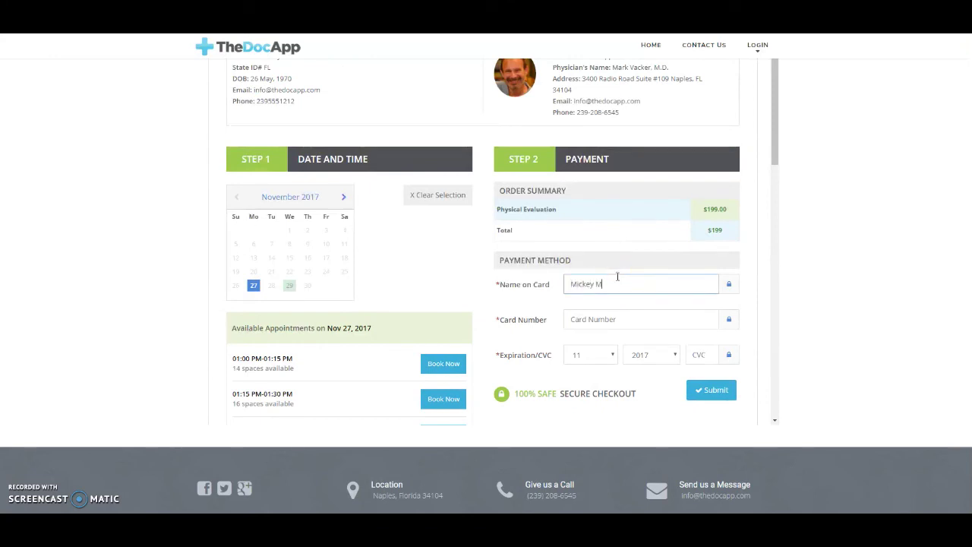
{"action": "left_click", "coordinate": [666, 318]}
{"action": "type", "text": "121212"}
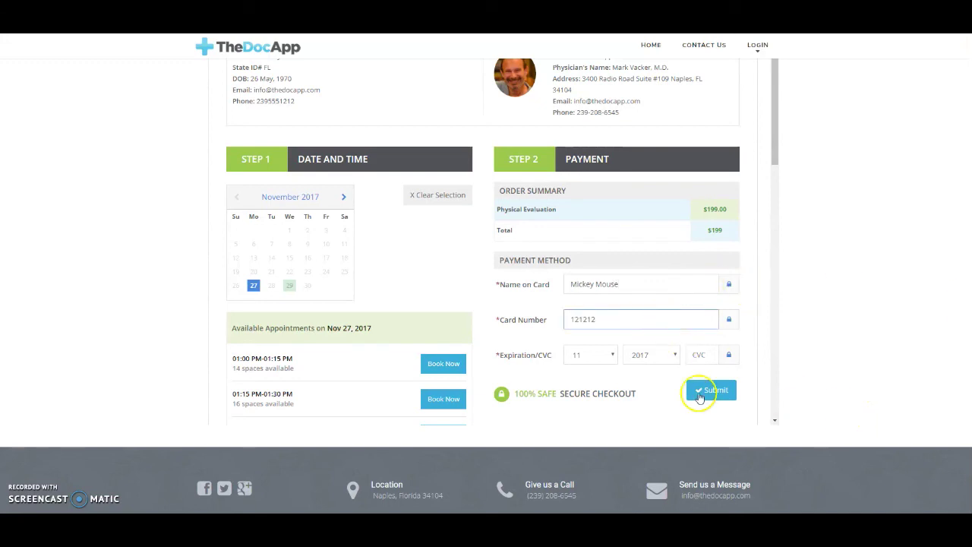